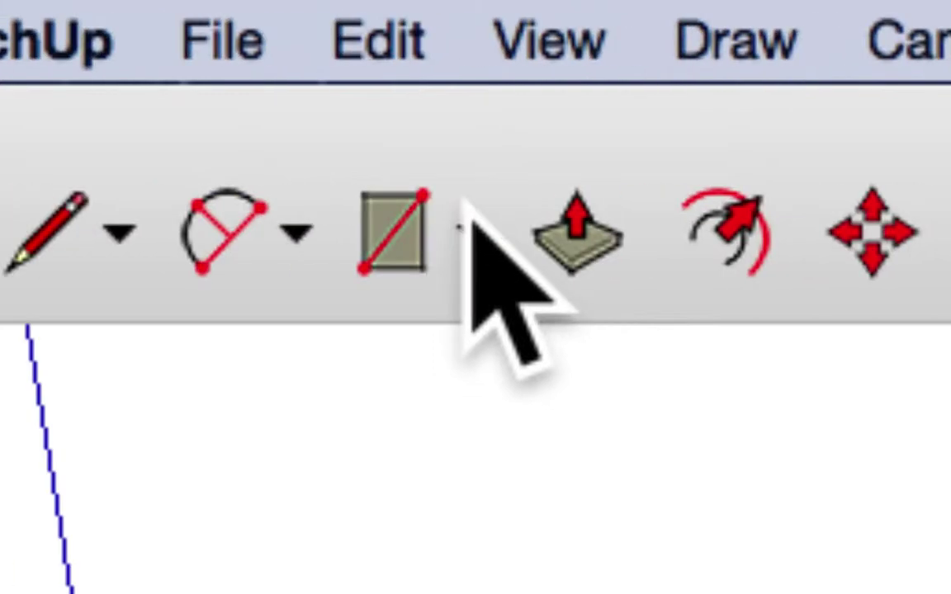
Draw a 2' 5" by 4' 5" door rectangle rising from the front wall's bottom edge
left_click(150, 50)
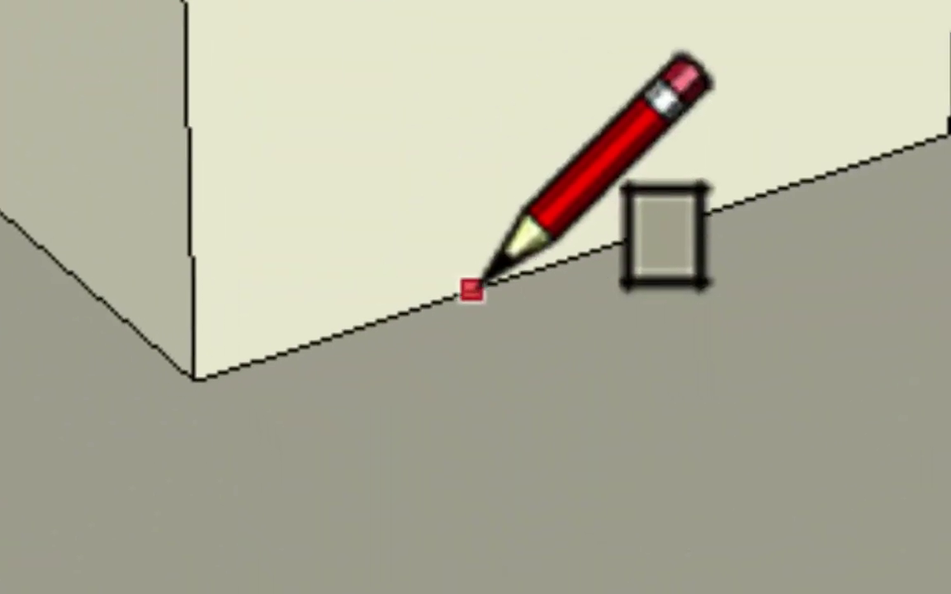
left_click(468, 293)
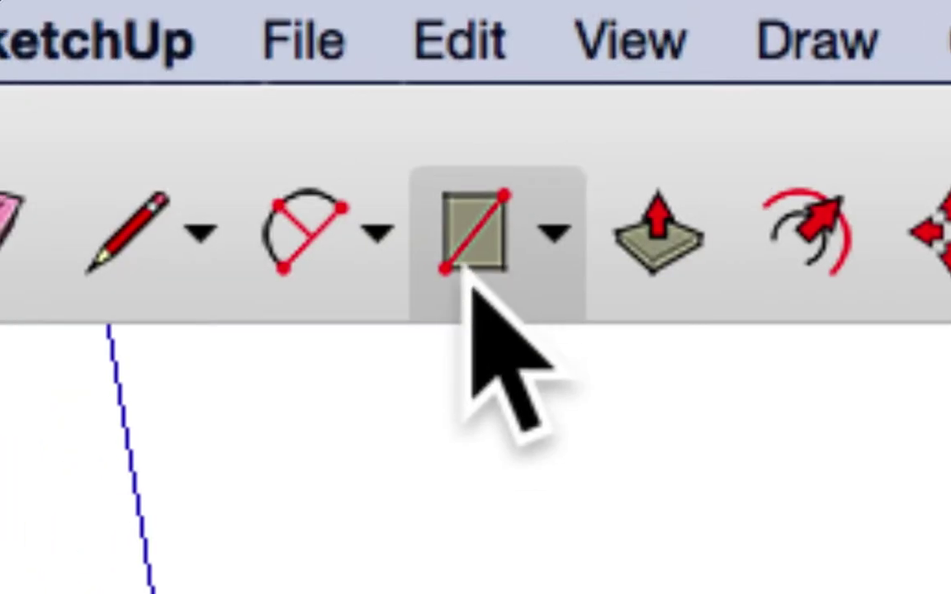
Draw a circle of radius 1' 6" on the front wall above the door for a round window
left_click(487, 234)
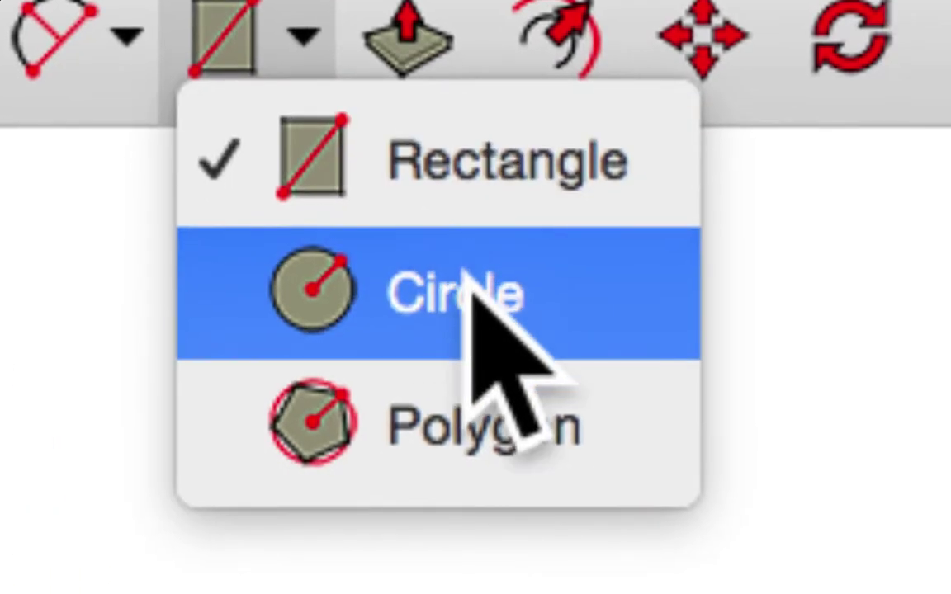
left_click(472, 287)
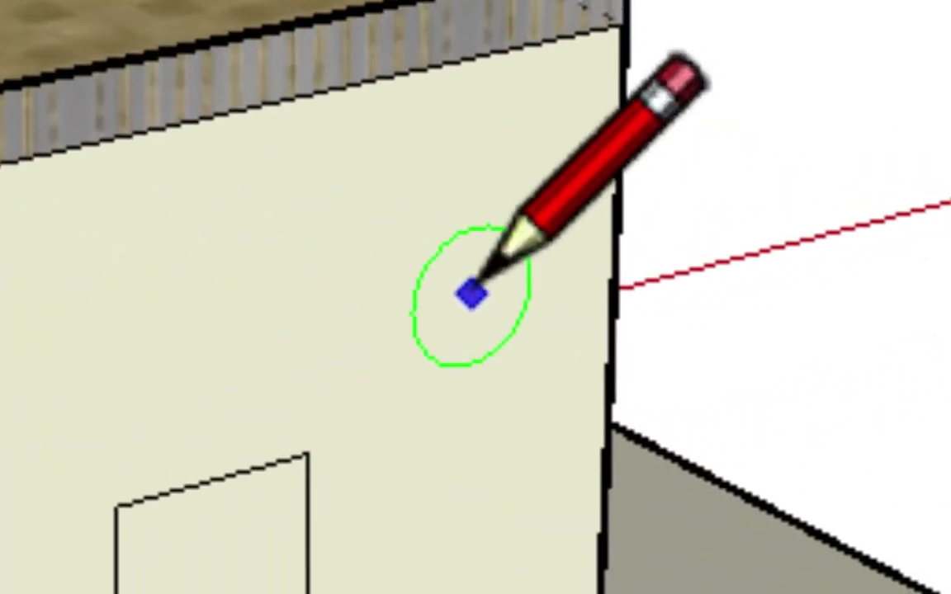
left_click(472, 291)
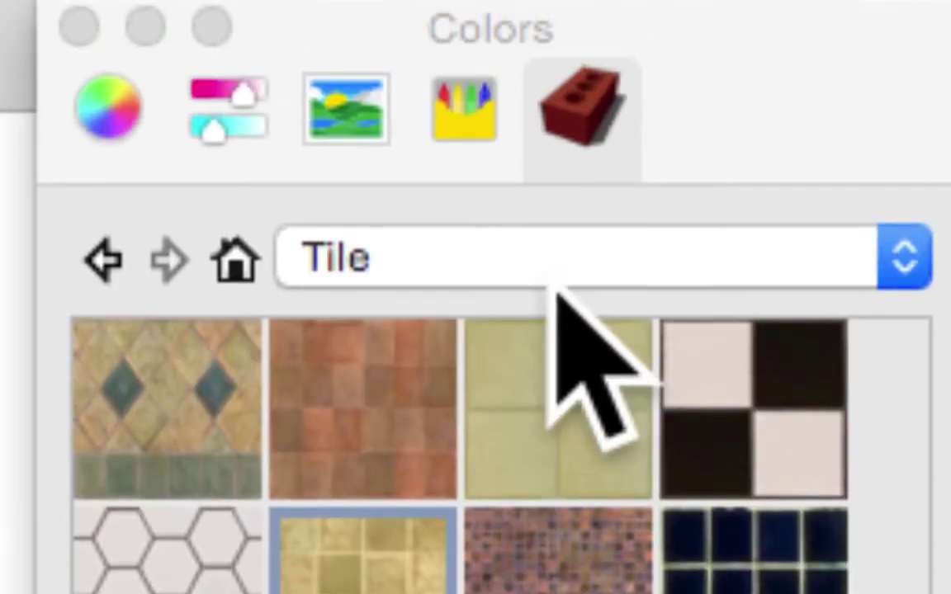
Paint the round window with the Translucent cloudy-sky glass material at 52% opacity
left_click(871, 97)
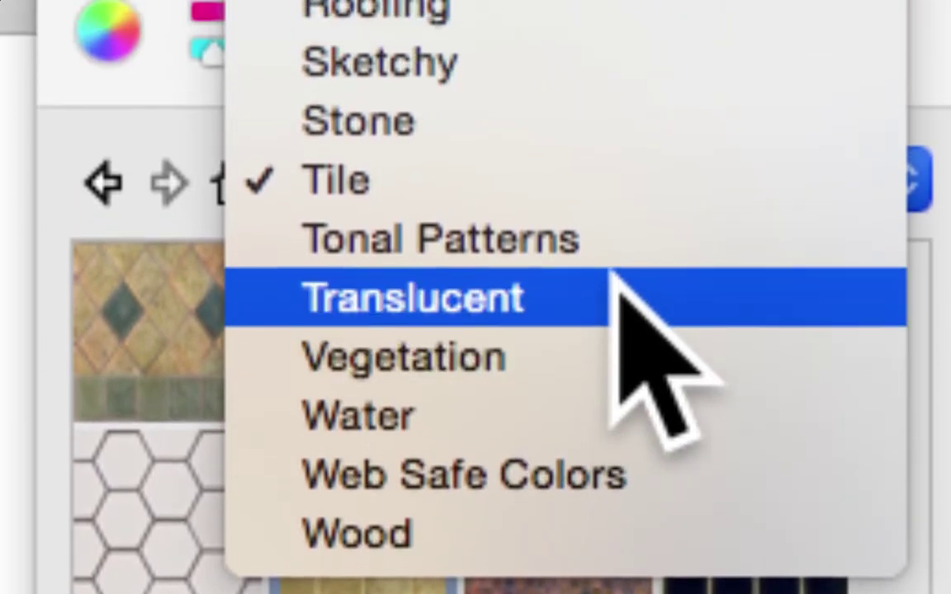
left_click(612, 271)
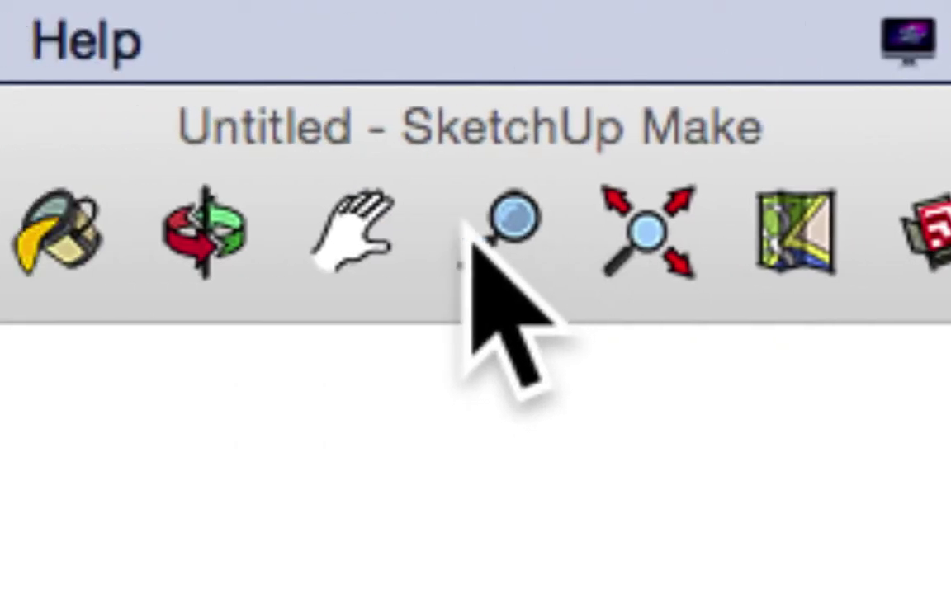
left_click(471, 226)
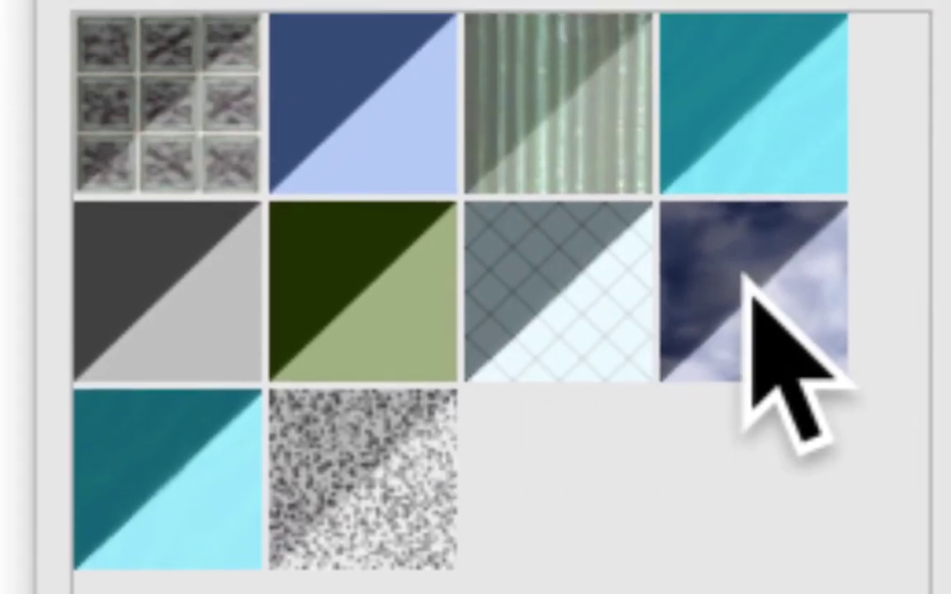
left_click(747, 250)
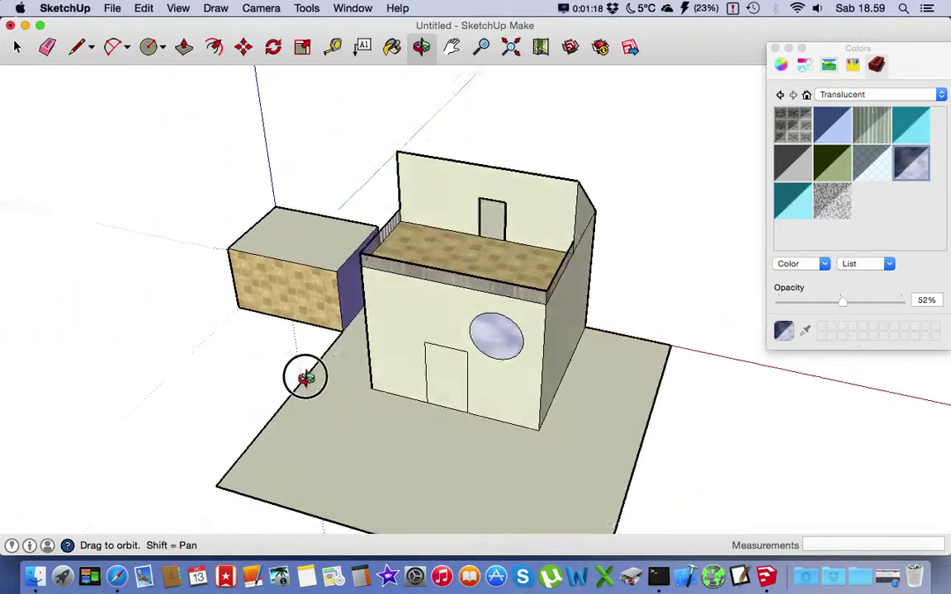
Give the door a brown wood grain material from the Wood collection
mouse_move(543, 302)
left_mouse_down()
mouse_move(611, 293)
mouse_move(373, 337)
left_mouse_up()
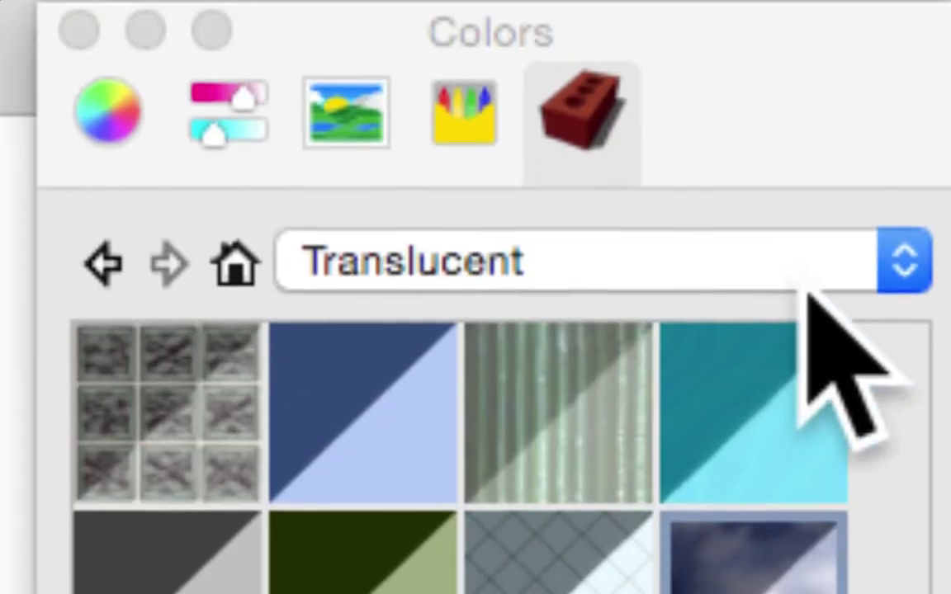
left_click(691, 132)
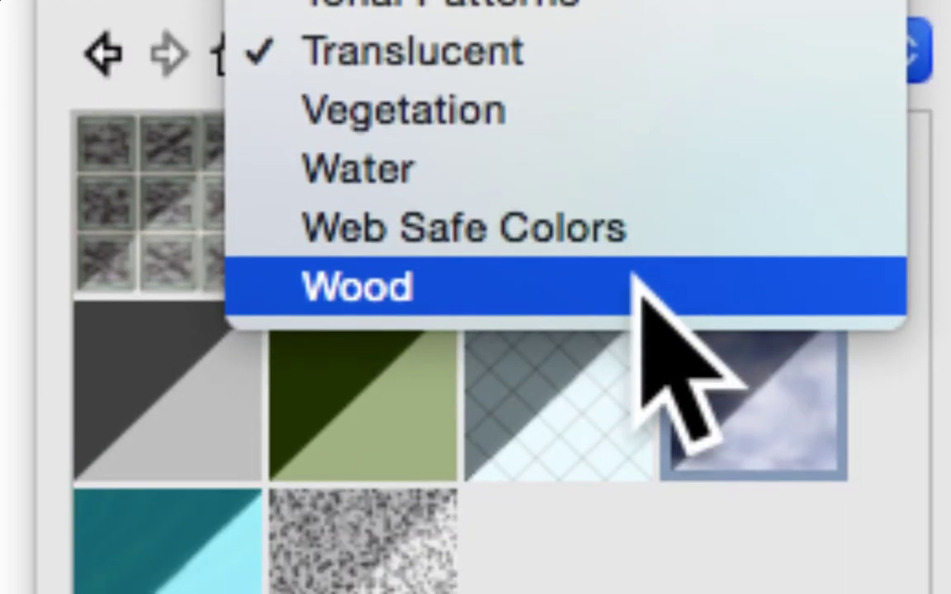
left_click(639, 276)
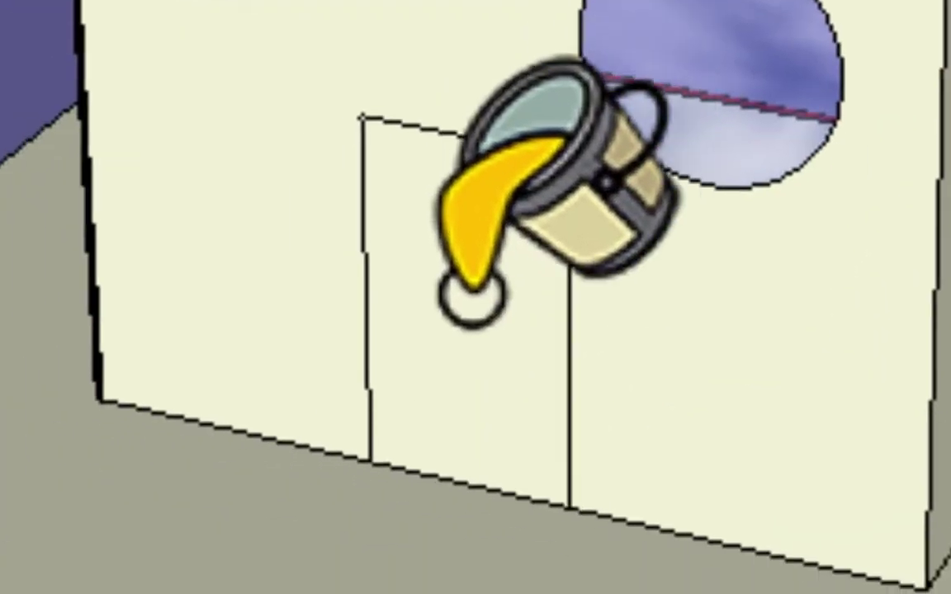
left_click(444, 373)
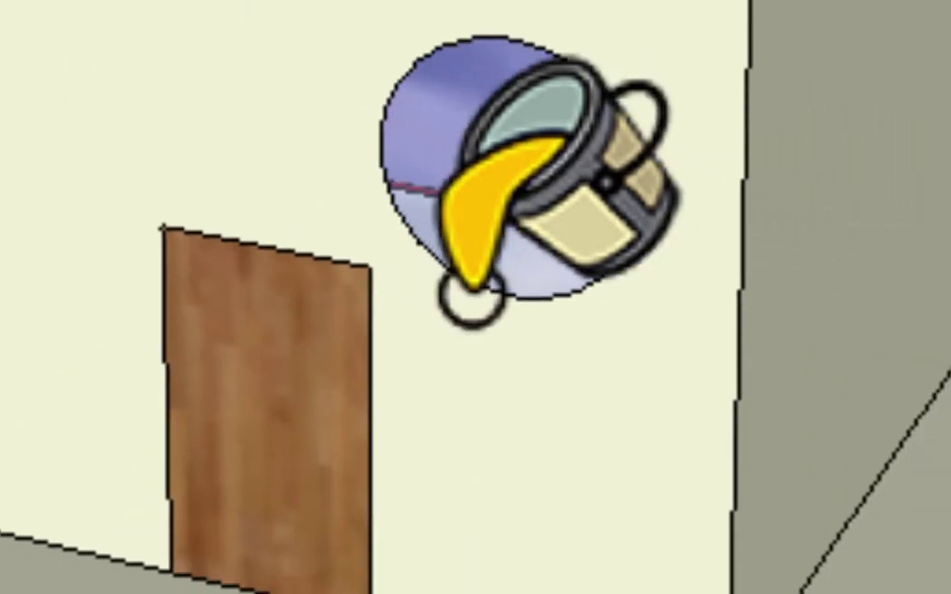
key("alt")
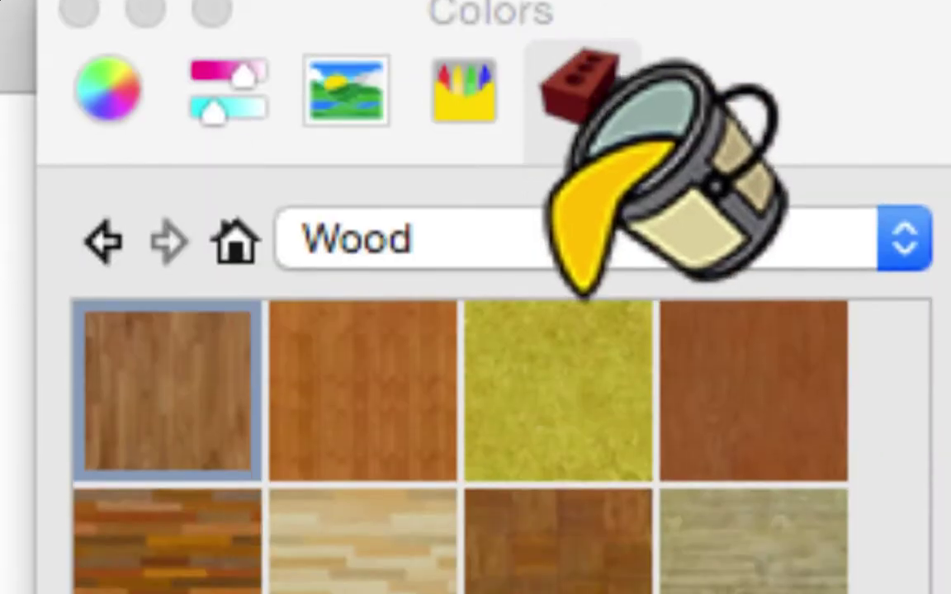
Browse the Vegetation and Stone collections, ending on the Material Symbols hatch patterns
left_click(875, 94)
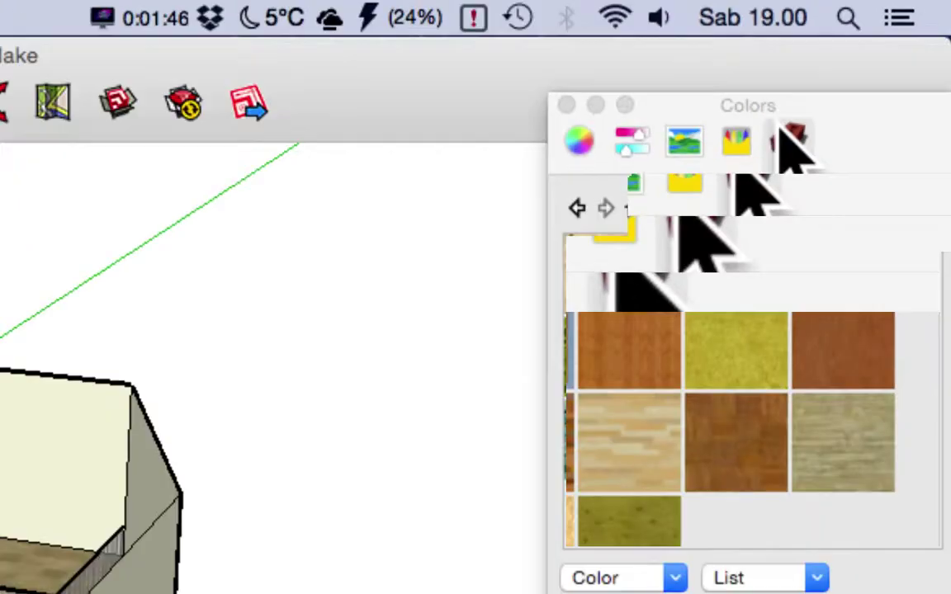
left_click(779, 134)
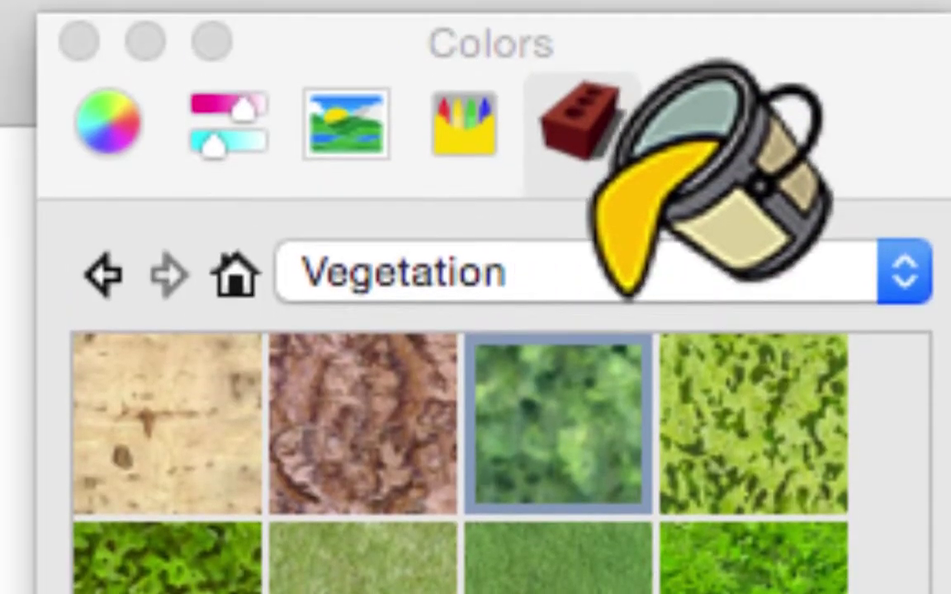
left_click(636, 239)
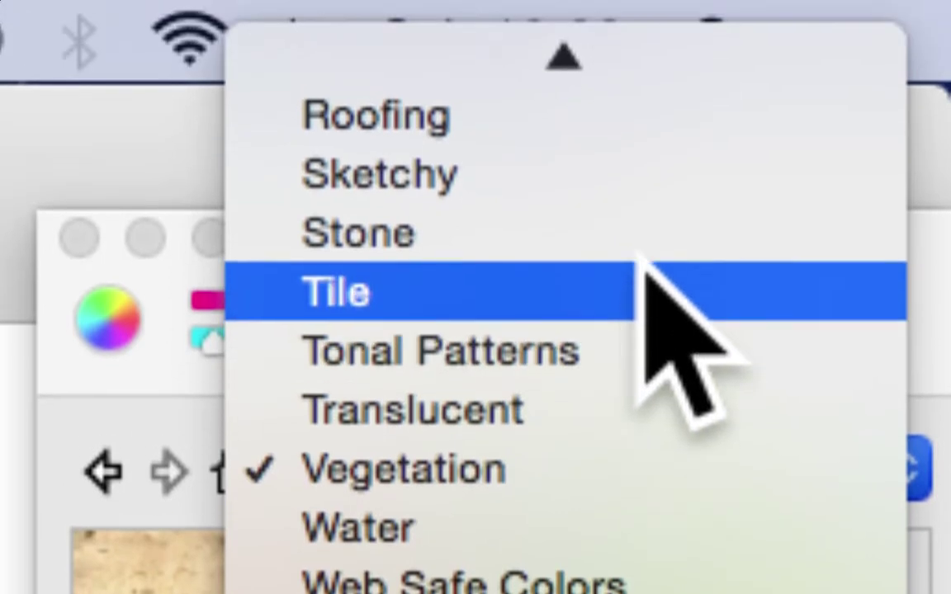
left_click(641, 214)
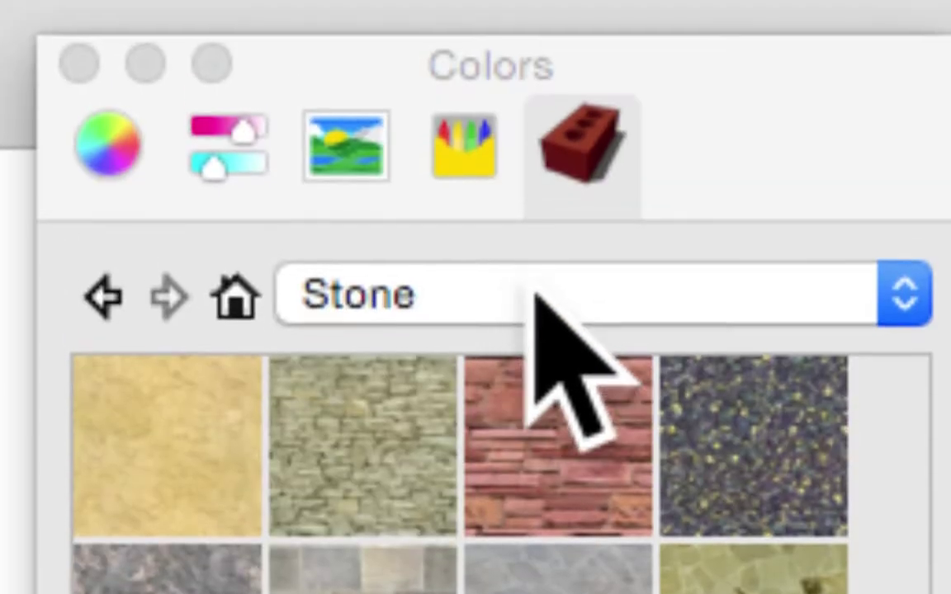
left_click(535, 233)
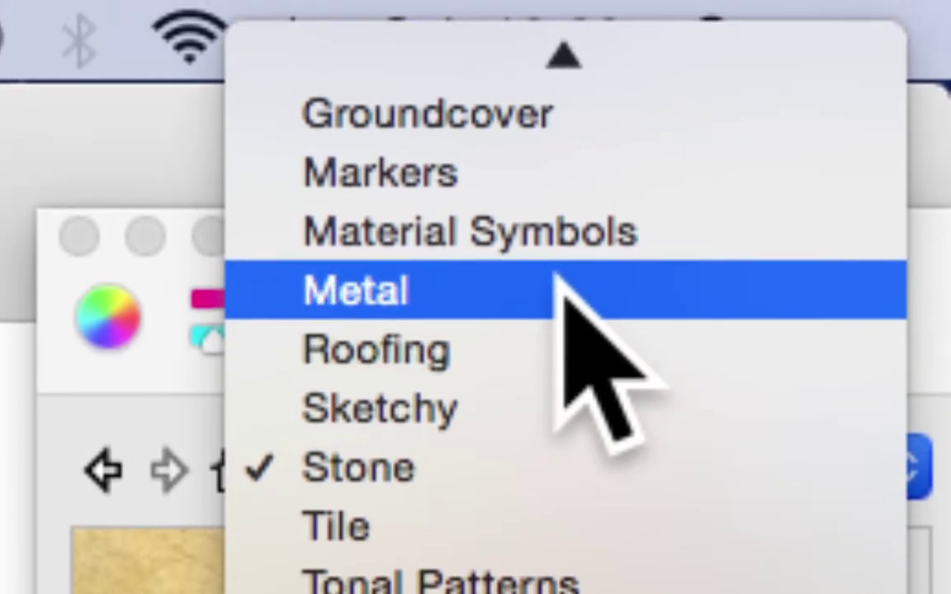
left_click(577, 237)
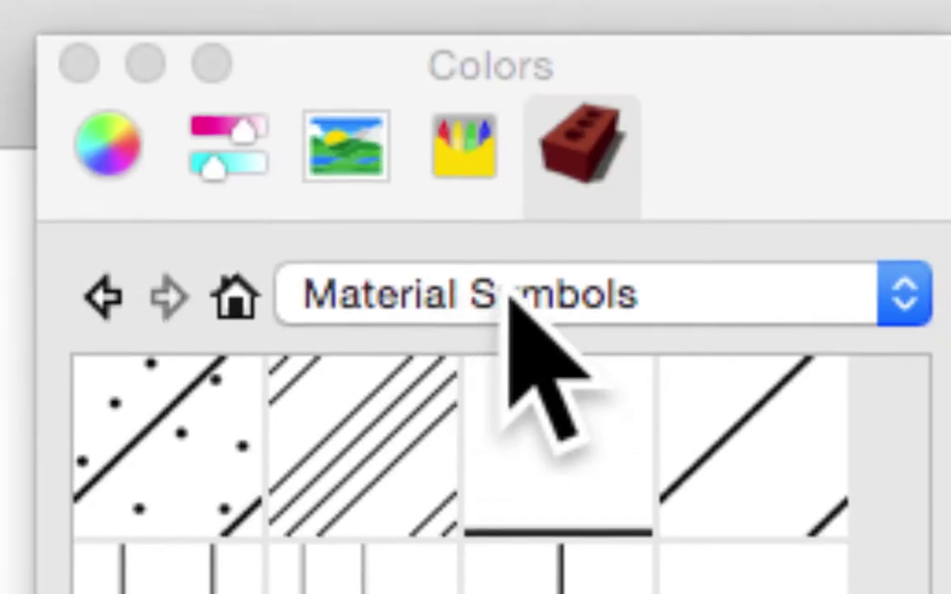
Browse the Markers, Groundcover, Geometric Tiles, Fencing and Crayons material collections
left_click(528, 219)
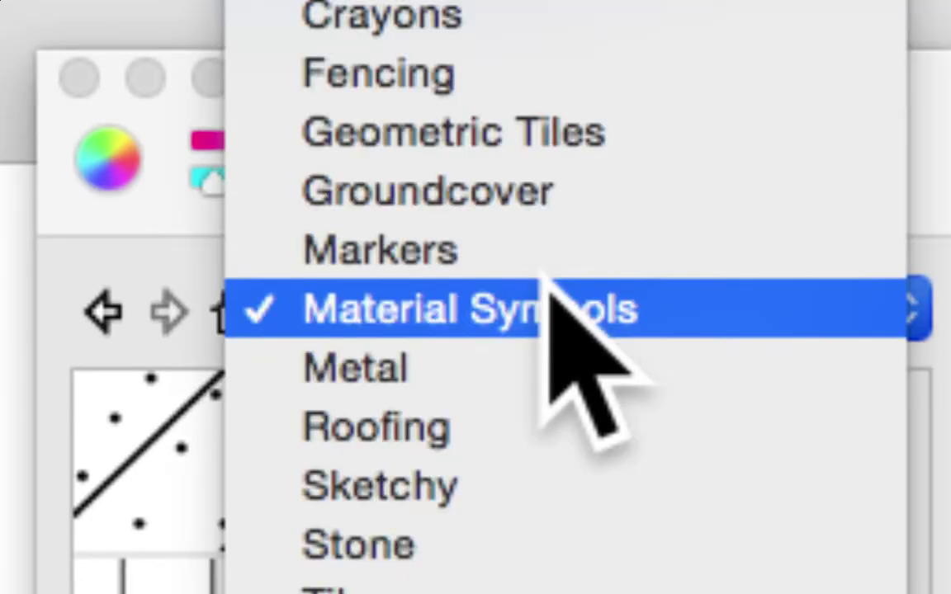
left_click(564, 312)
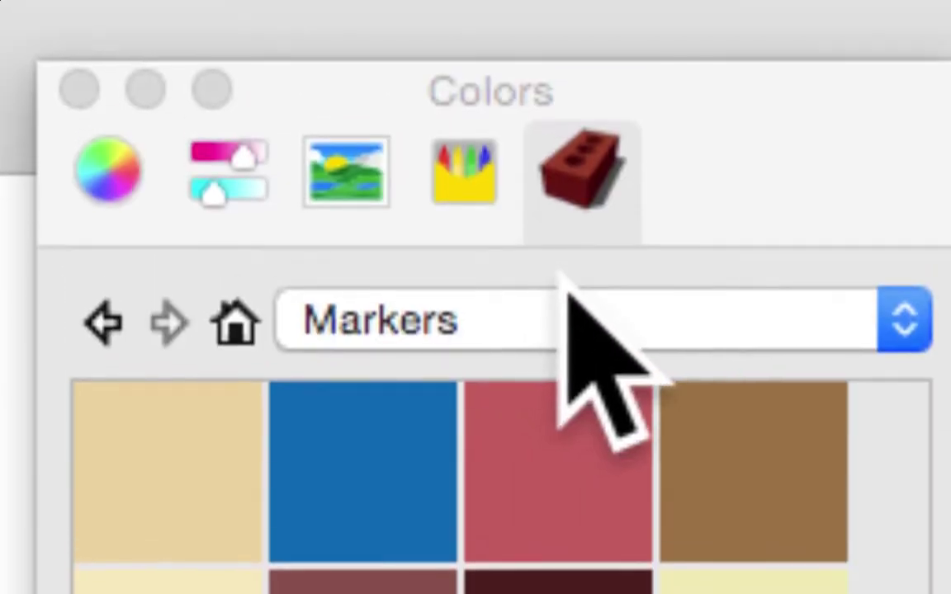
left_click(565, 310)
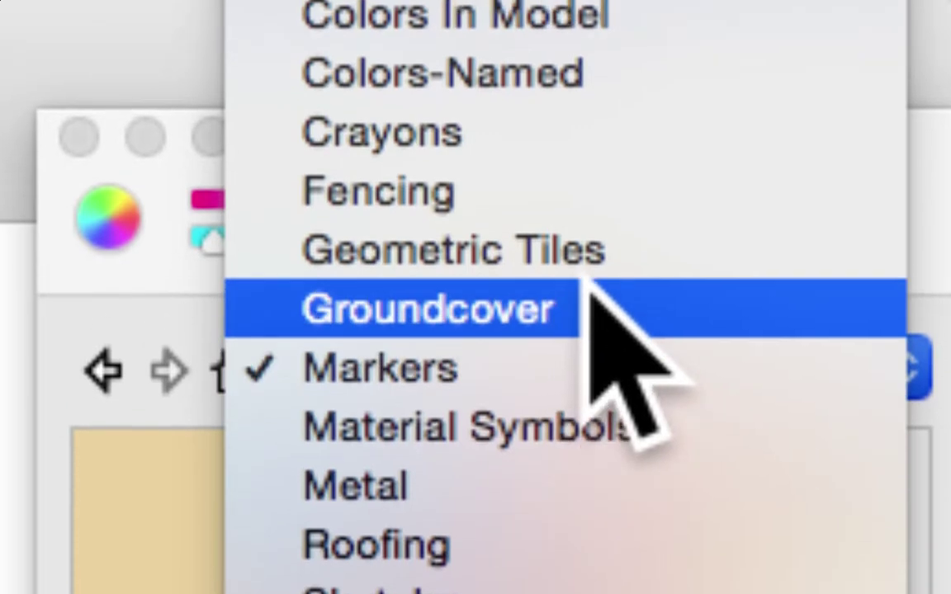
left_click(582, 280)
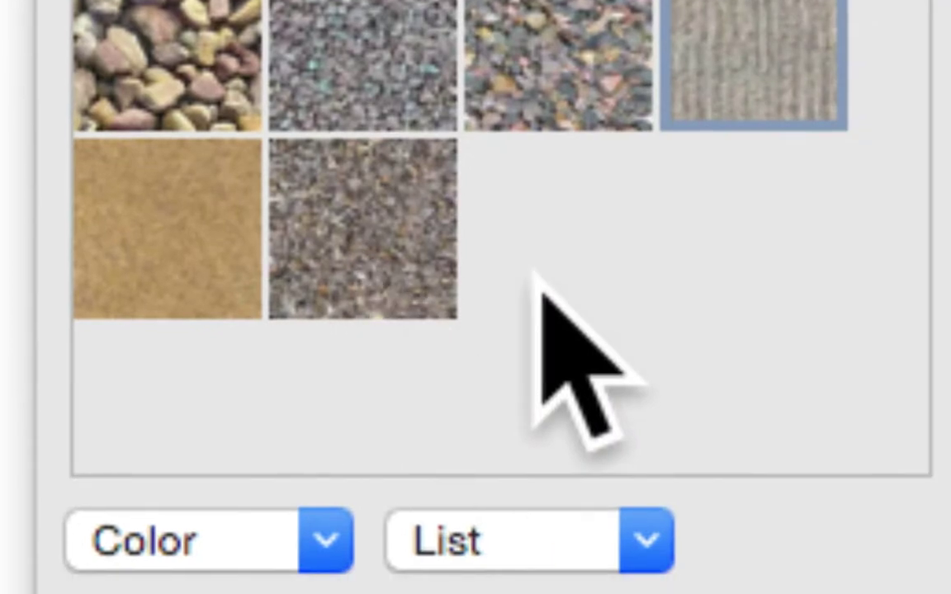
left_click(536, 353)
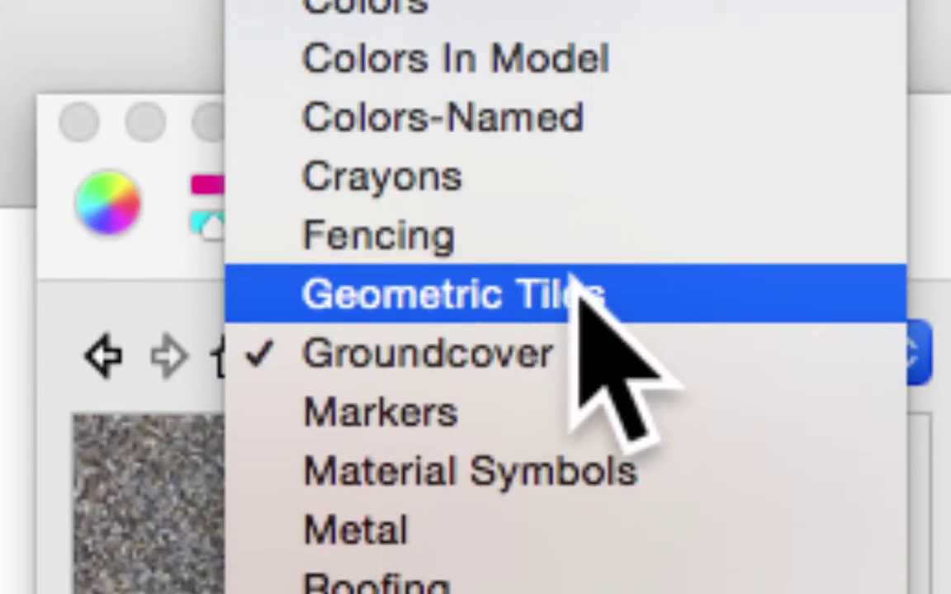
left_click(577, 293)
left_click(586, 353)
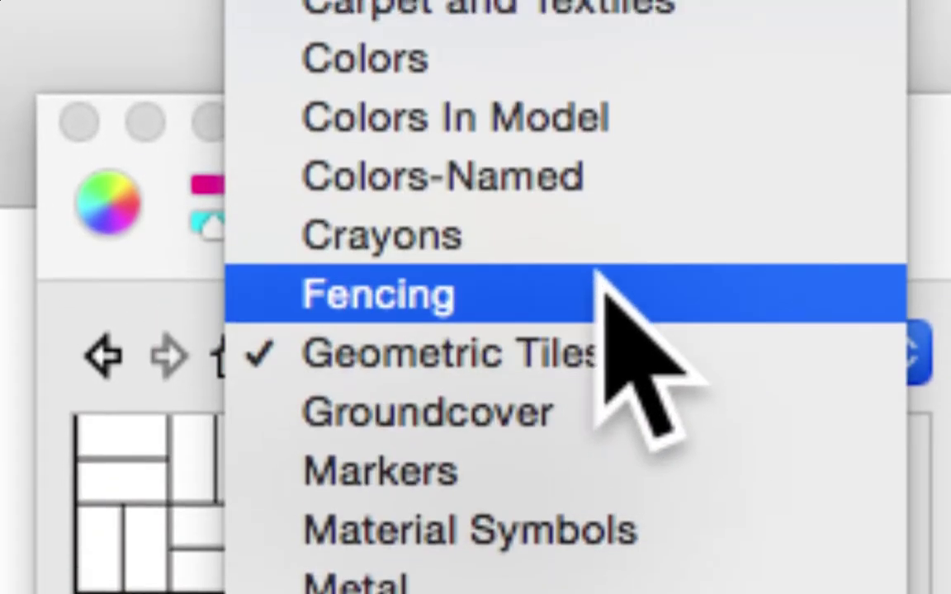
left_click(600, 280)
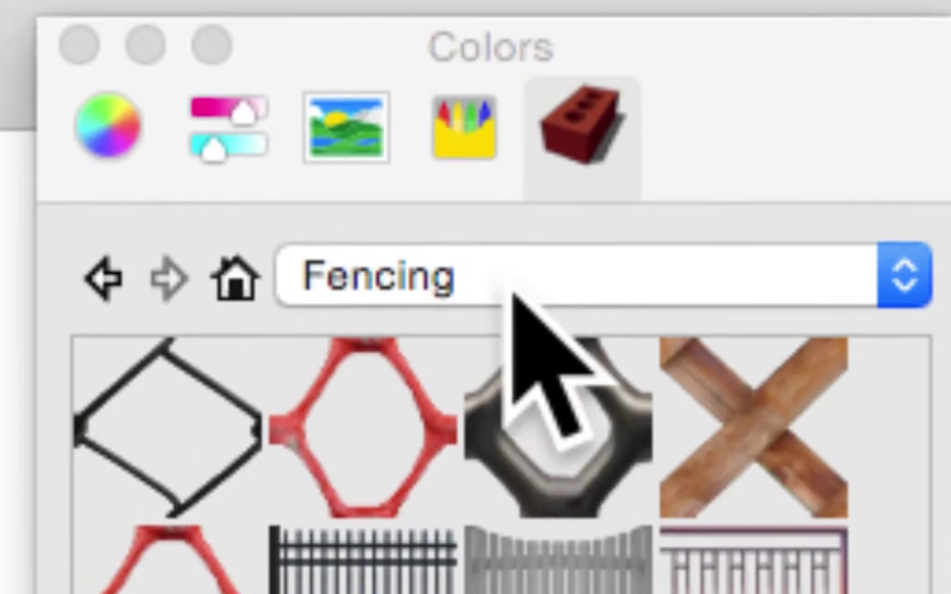
left_click(528, 330)
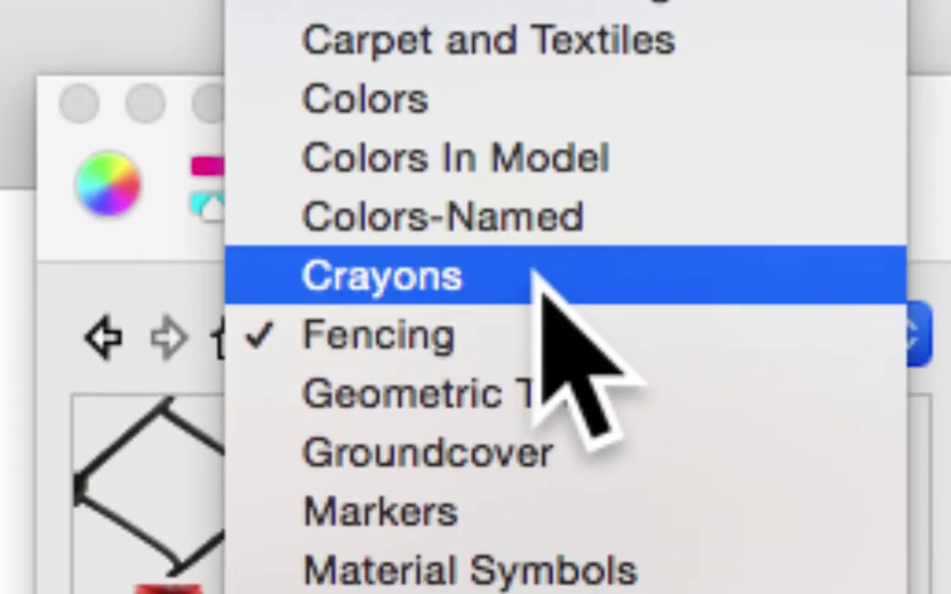
left_click(536, 272)
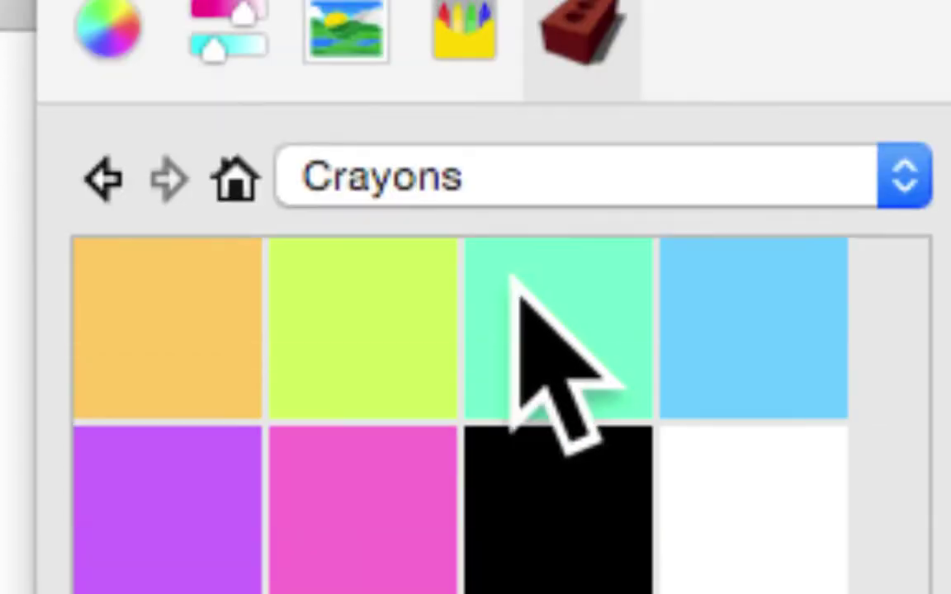
Move through Colors-Named and Colors In Model to the Brick and Cladding collection's siding
left_click(584, 188)
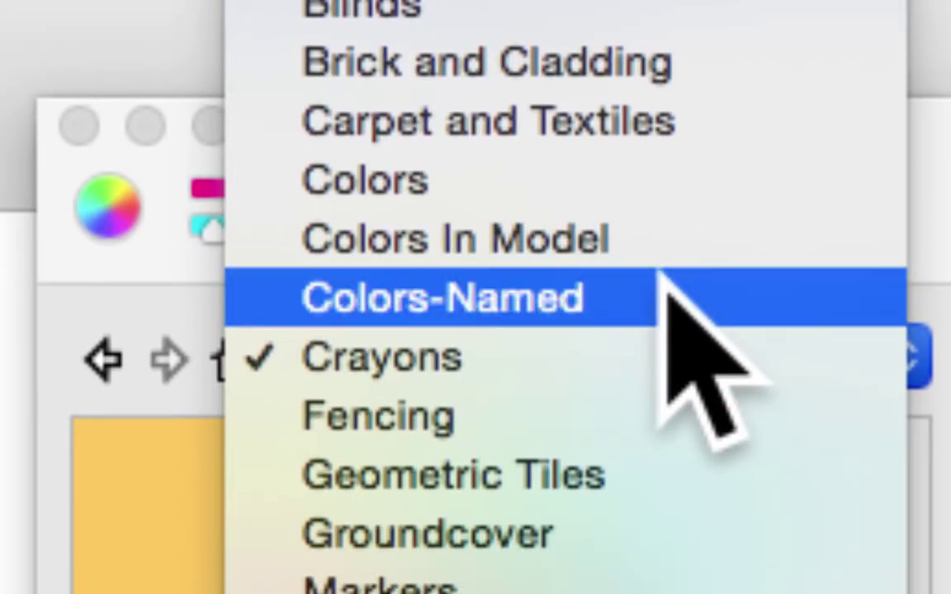
left_click(669, 279)
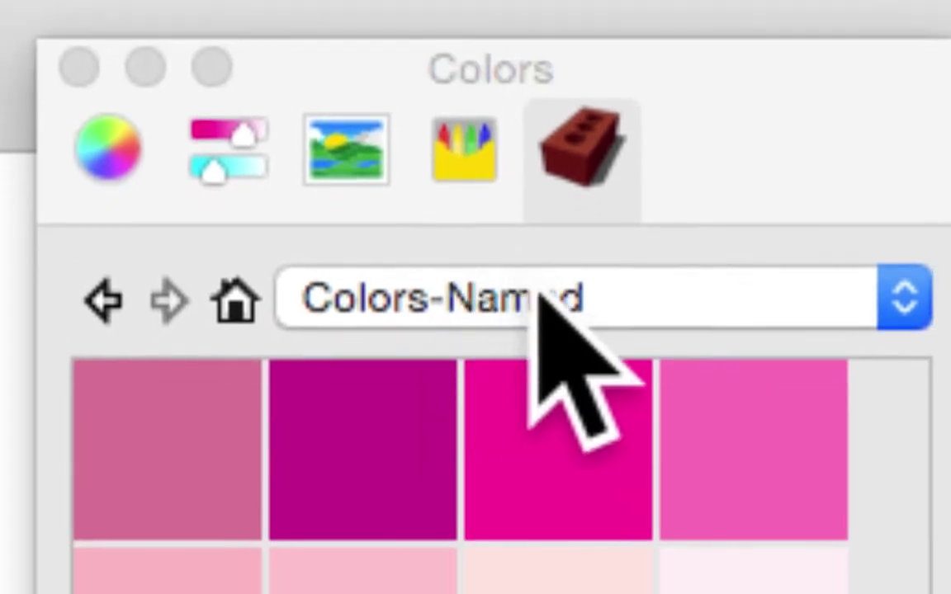
left_click(551, 279)
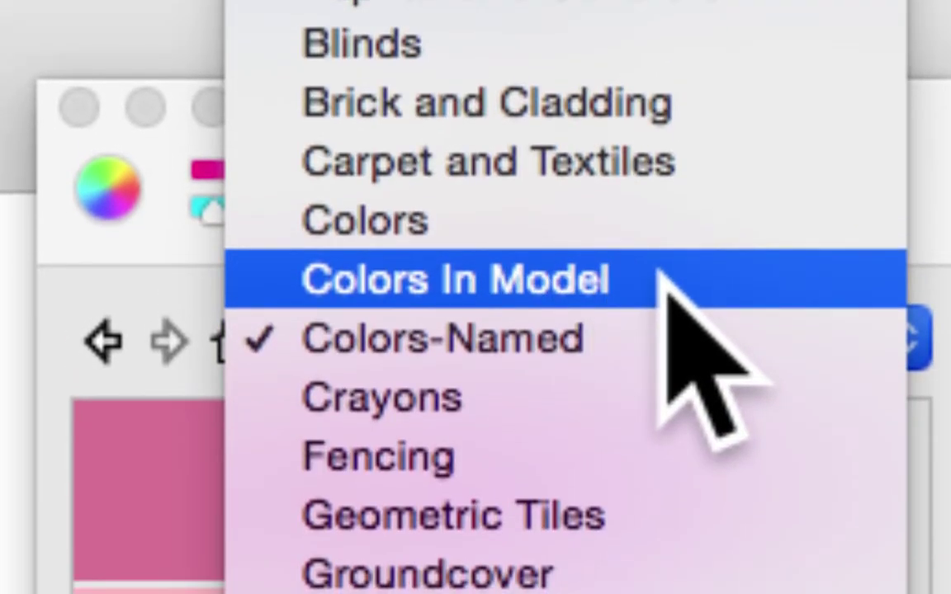
left_click(663, 279)
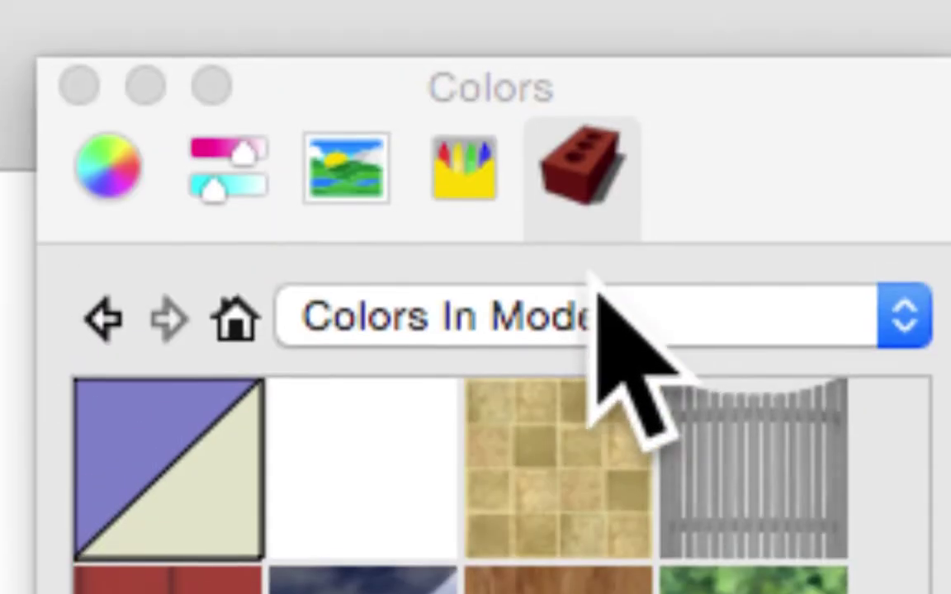
left_click(610, 280)
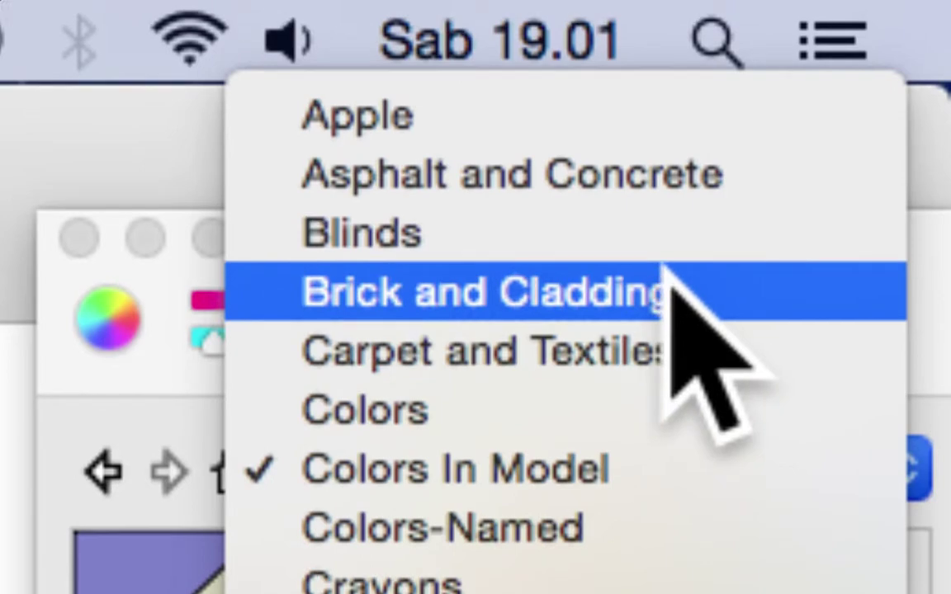
left_click(665, 267)
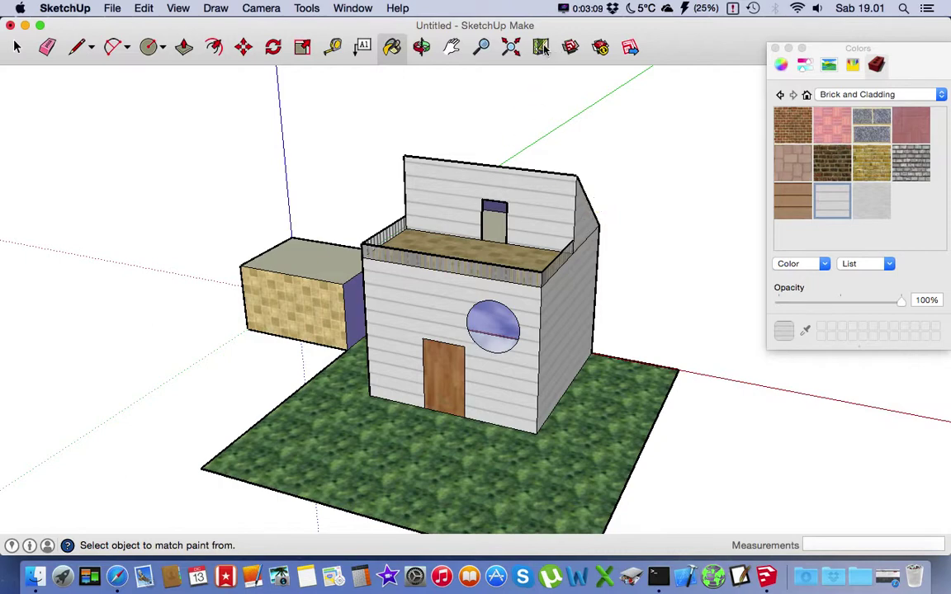
Cover the cream end wall and gable under the red roof with horizontal siding
mouse_move(416, 181)
left_mouse_down()
mouse_move(679, 291)
mouse_move(844, 255)
mouse_move(493, 275)
mouse_move(490, 208)
left_mouse_up()
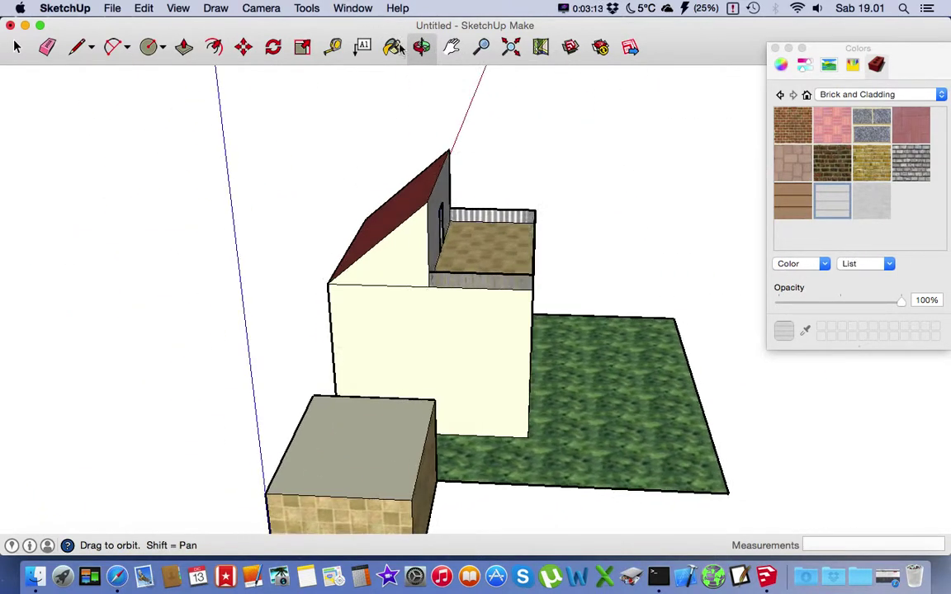
left_click(419, 309)
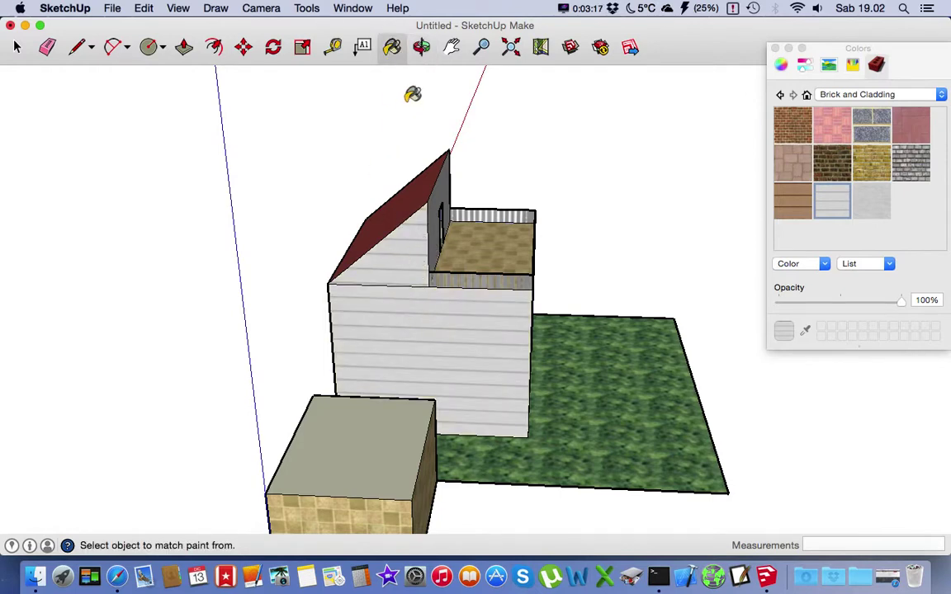
mouse_move(357, 242)
left_mouse_down()
mouse_move(601, 278)
mouse_move(668, 242)
left_mouse_up()
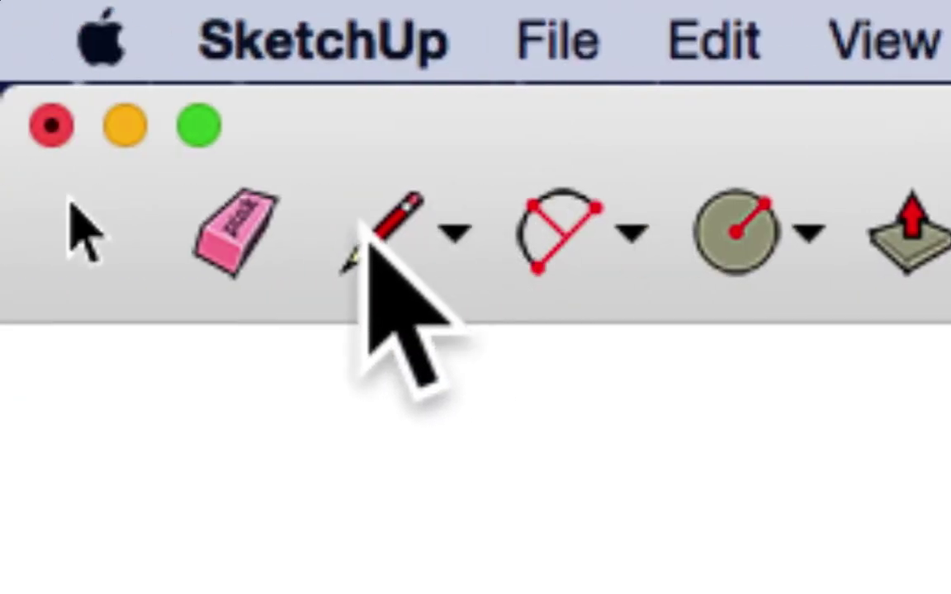
Draw two adjoining window rectangles on the siding wall below the roof
left_click(472, 224)
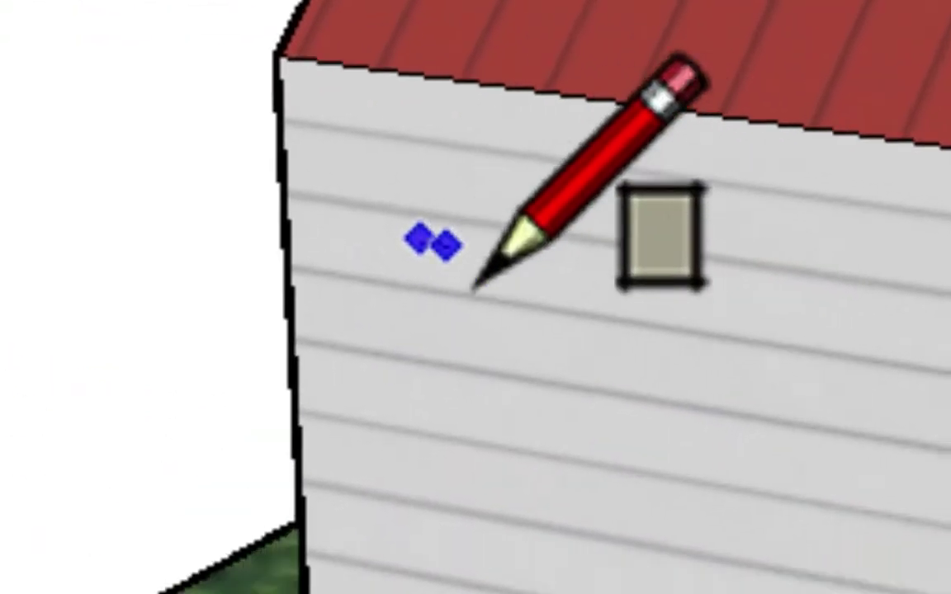
left_click(475, 287)
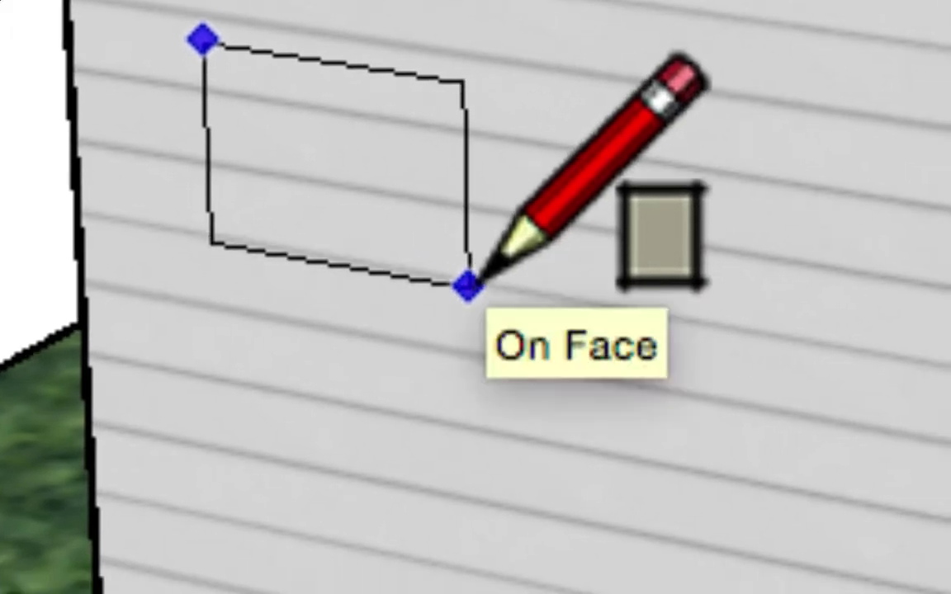
left_click(475, 287)
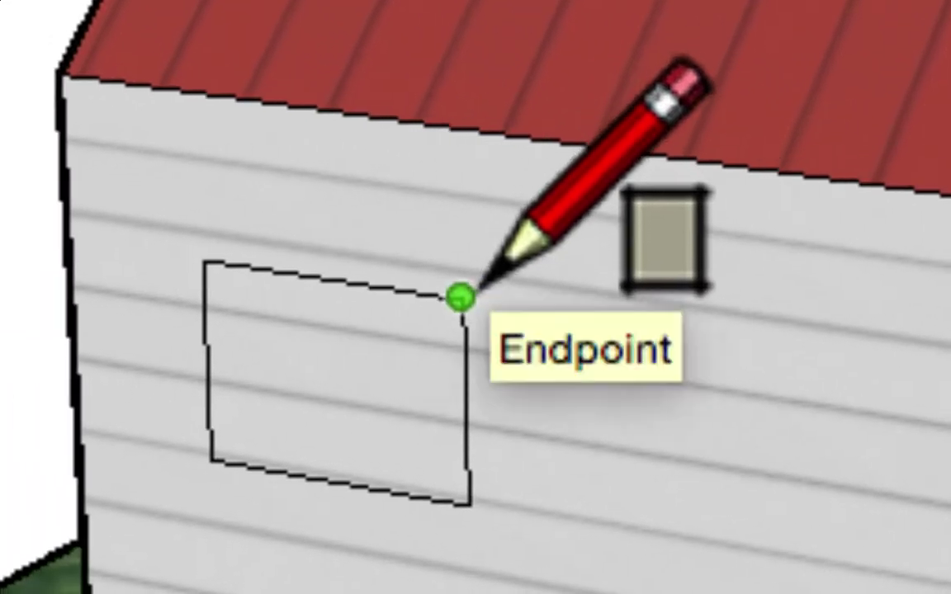
left_click(460, 297)
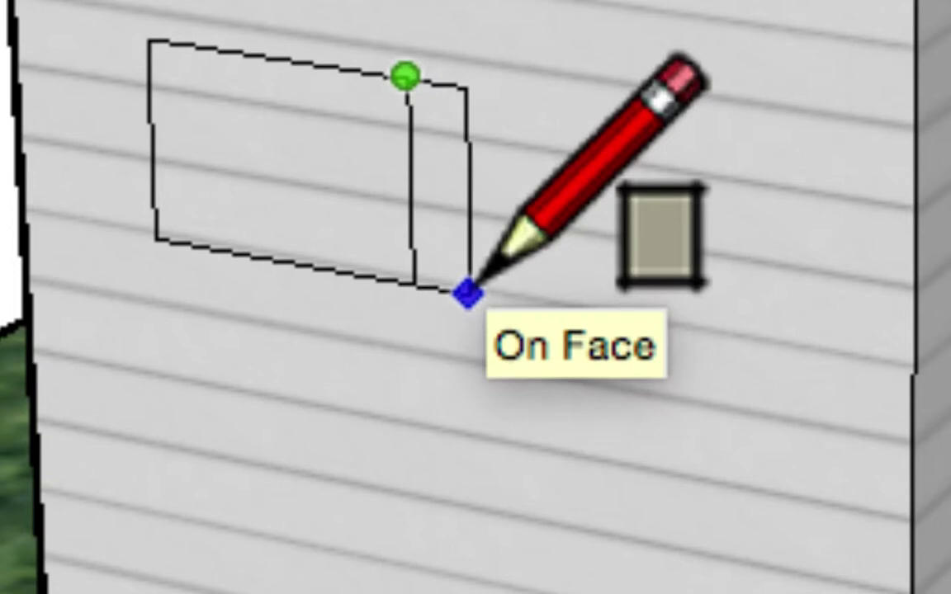
left_click(470, 290)
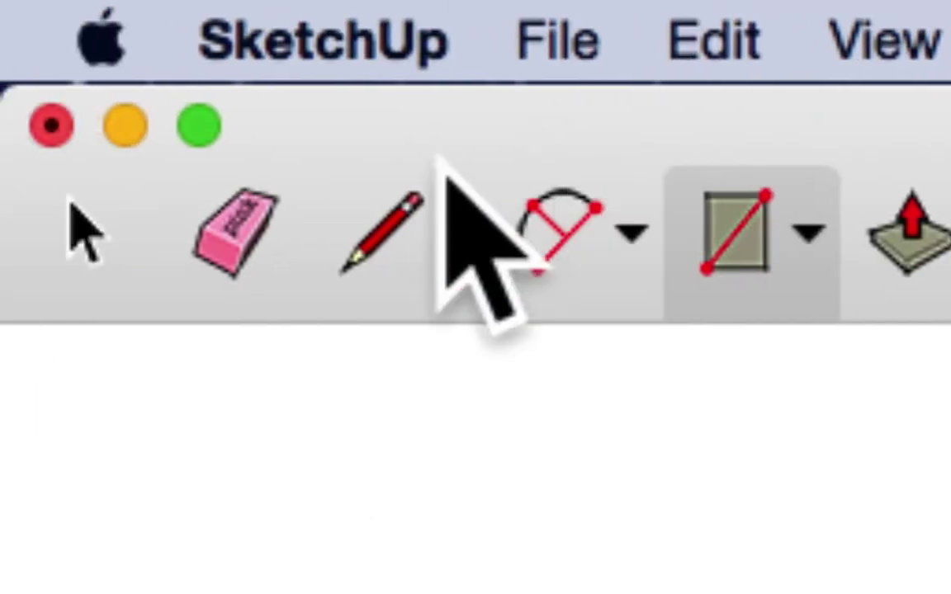
Select the siding wall and the short edge between the windows, and open the collections list
left_click(82, 227)
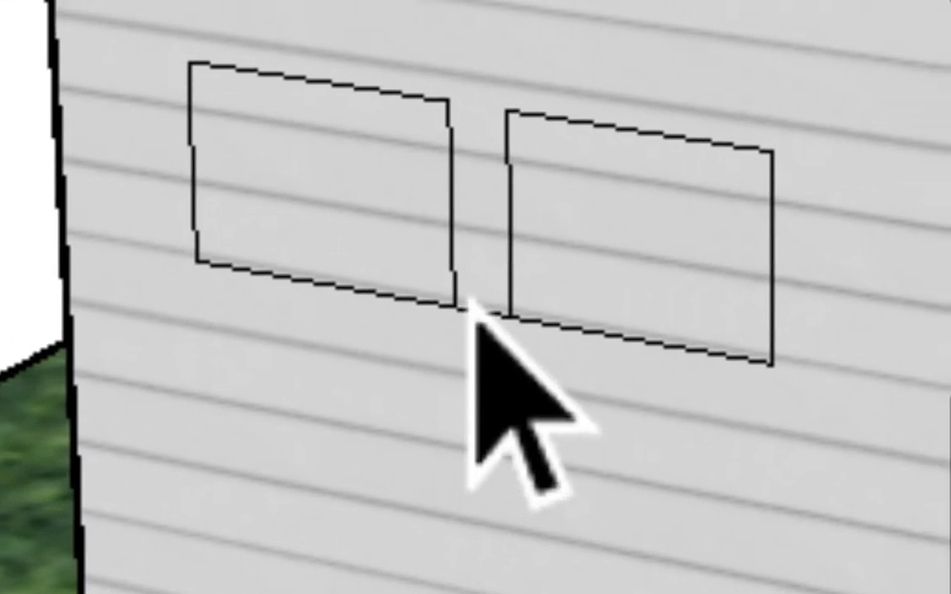
left_click(474, 303)
left_click(474, 302)
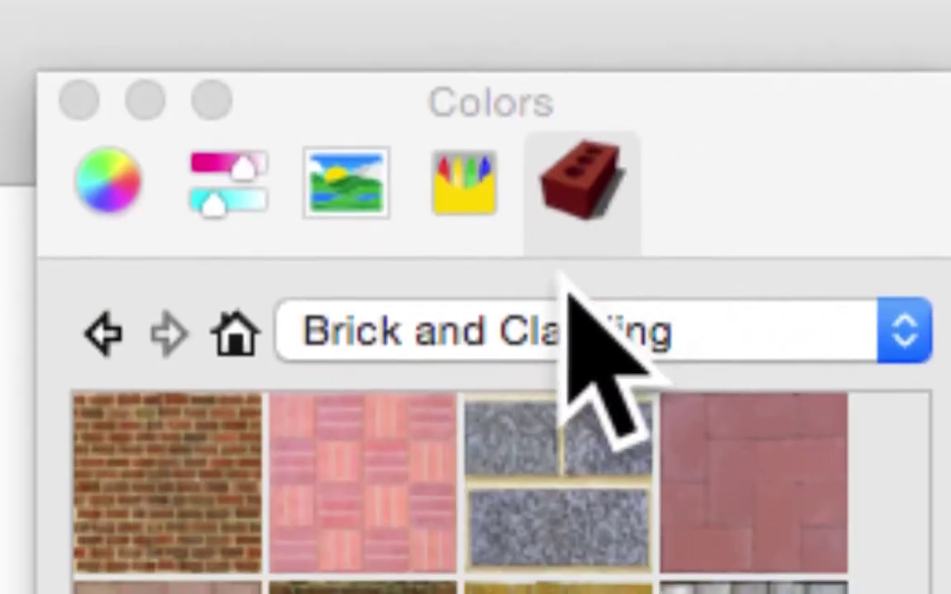
left_click(569, 467)
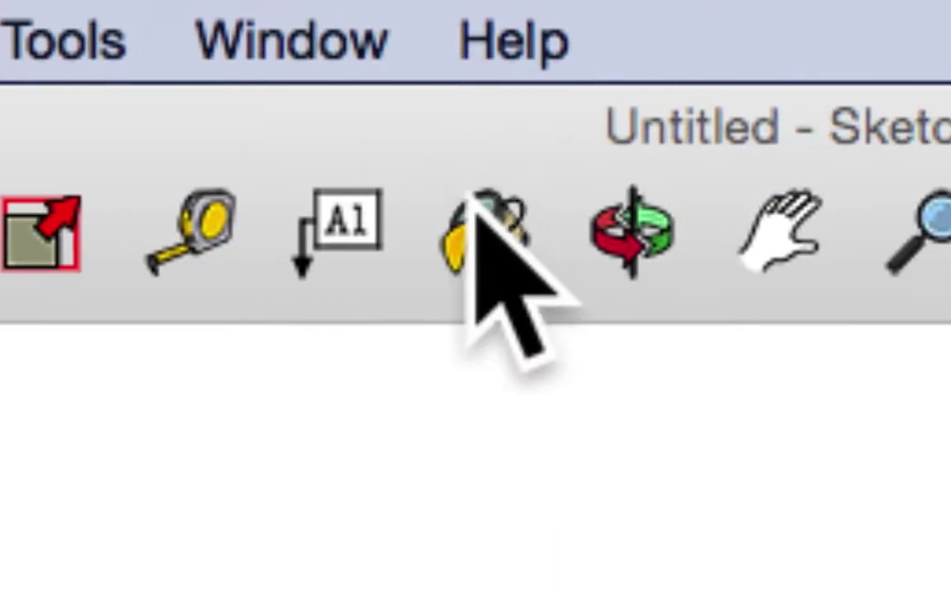
Fill the left and right window rectangles with teal translucent glass at 60% opacity
left_click(466, 197)
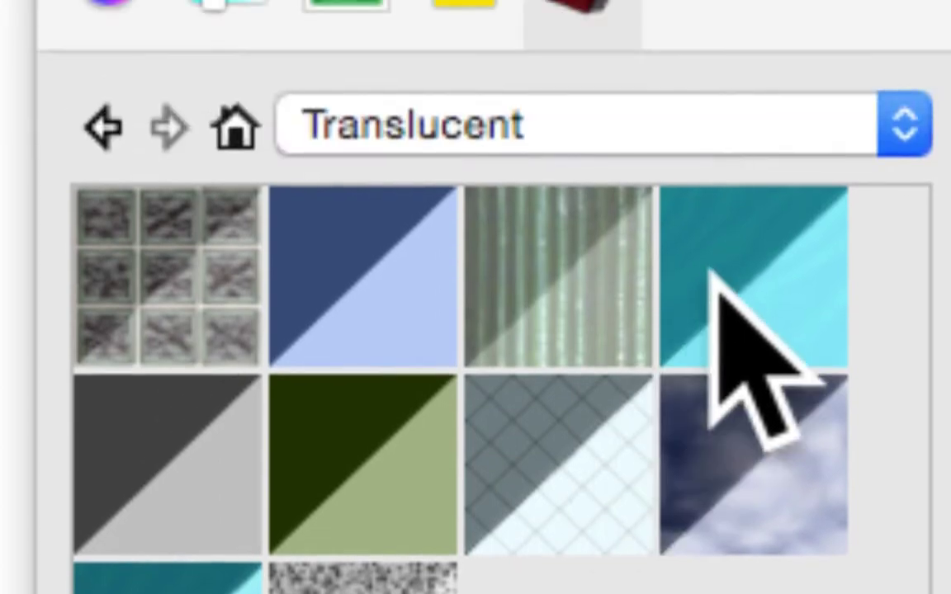
left_click(753, 62)
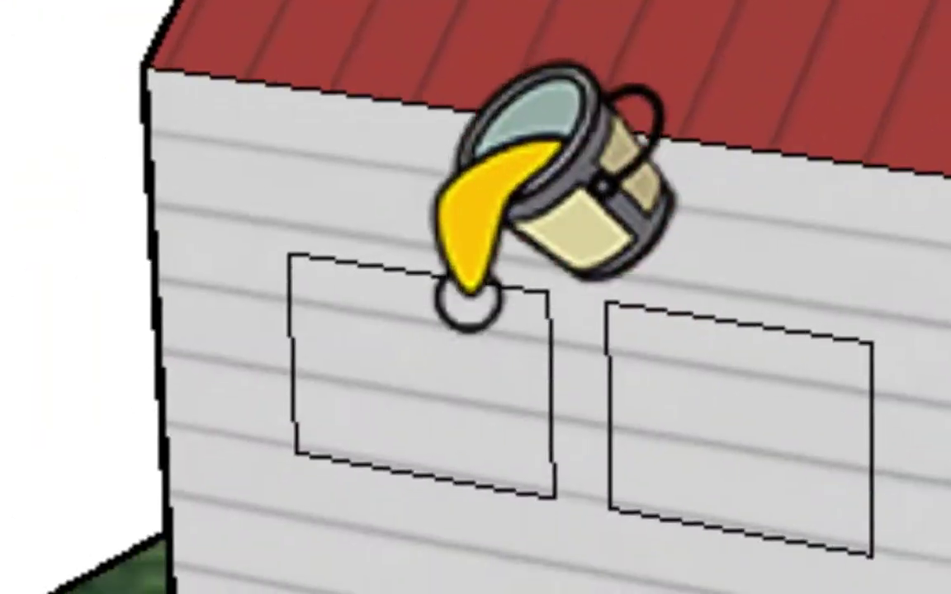
left_click(368, 337)
left_click(464, 293)
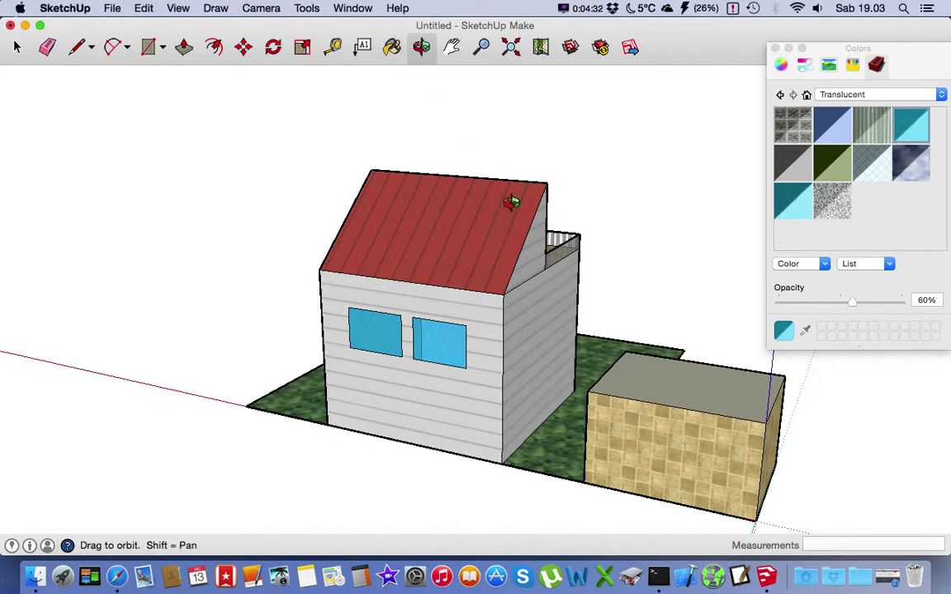
left_click_drag(511, 202, 197, 251)
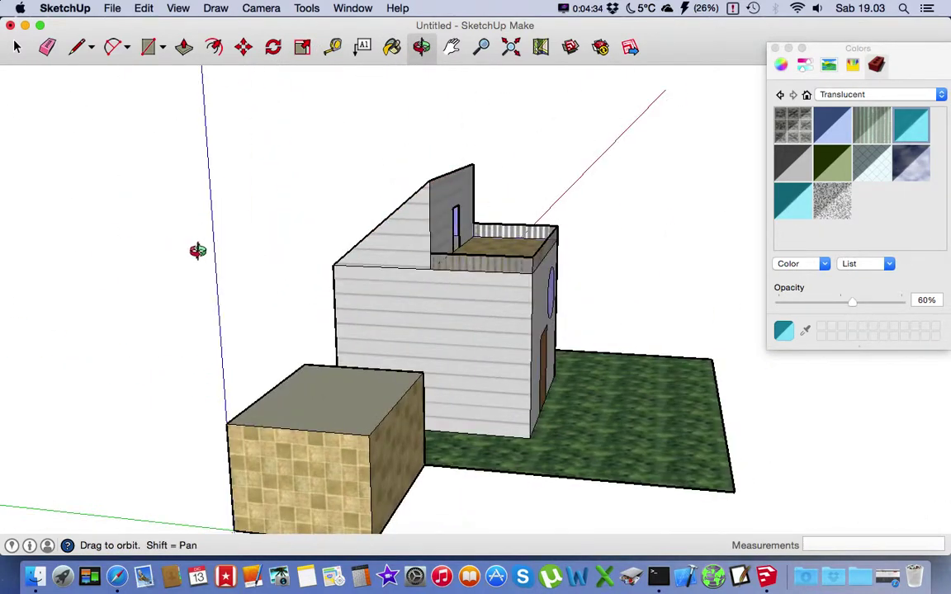
mouse_move(500, 326)
left_mouse_down()
mouse_move(201, 329)
mouse_move(516, 322)
mouse_move(334, 331)
mouse_move(363, 259)
mouse_move(407, 275)
mouse_move(338, 270)
mouse_move(361, 278)
left_mouse_up()
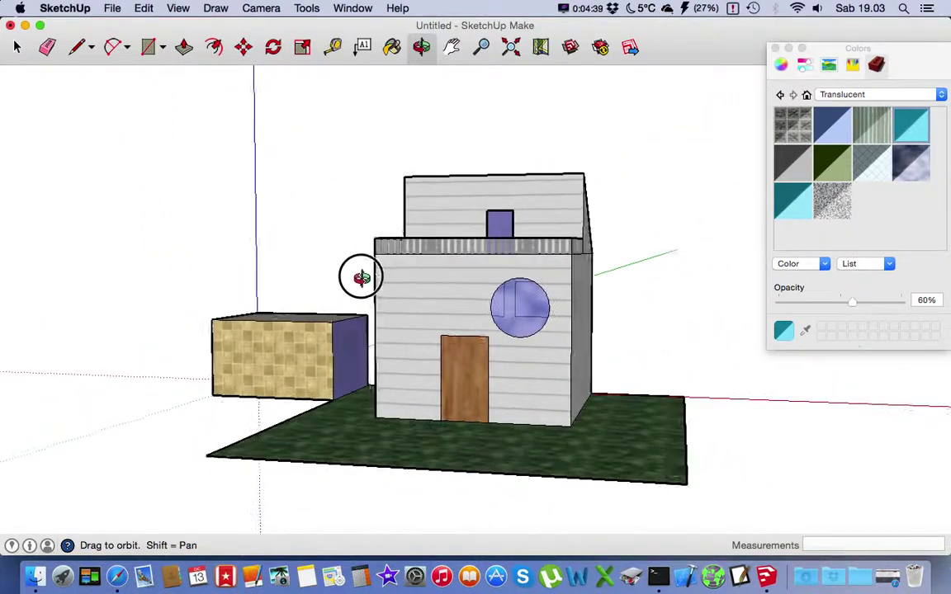
scroll(539, 355, "up", 3)
scroll(539, 355, "up", 3)
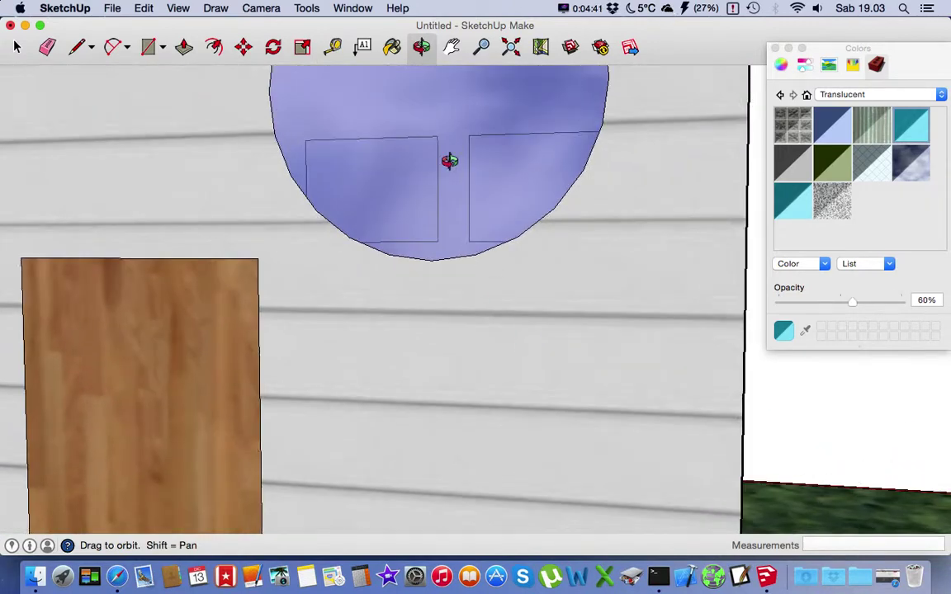
scroll(449, 160, "up", 3)
scroll(449, 160, "up", 1)
scroll(448, 160, "up", 1)
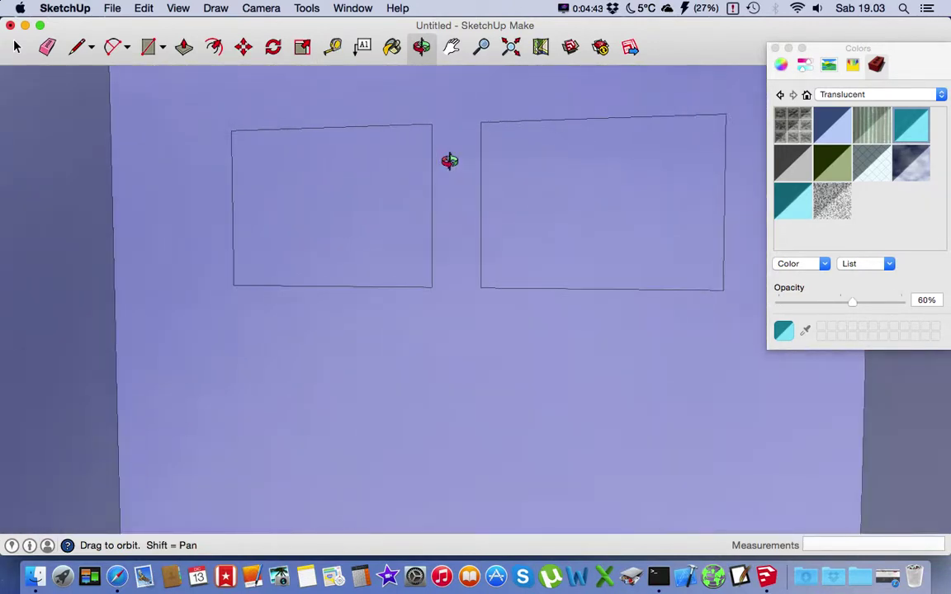
scroll(449, 160, "up", 3)
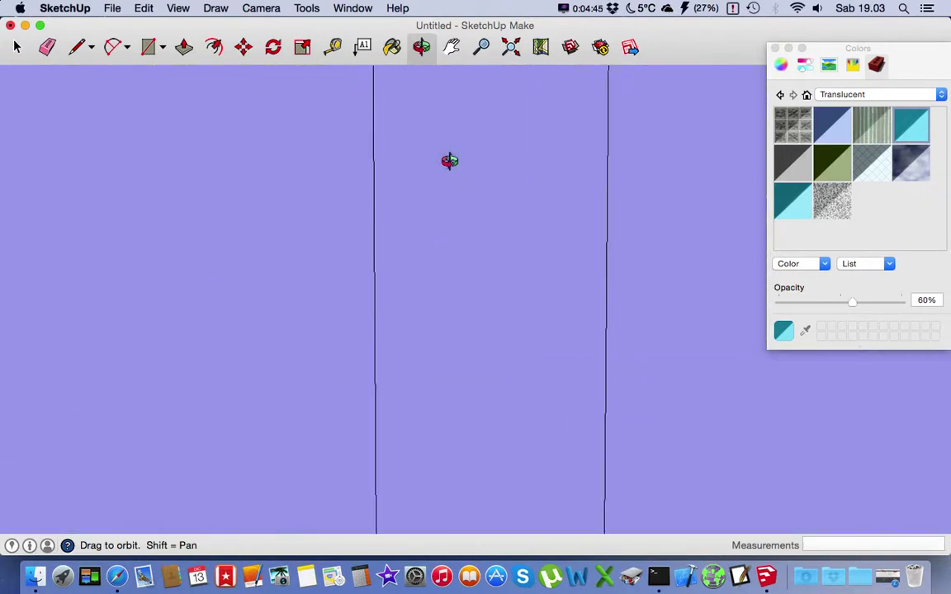
scroll(448, 160, "down", 3)
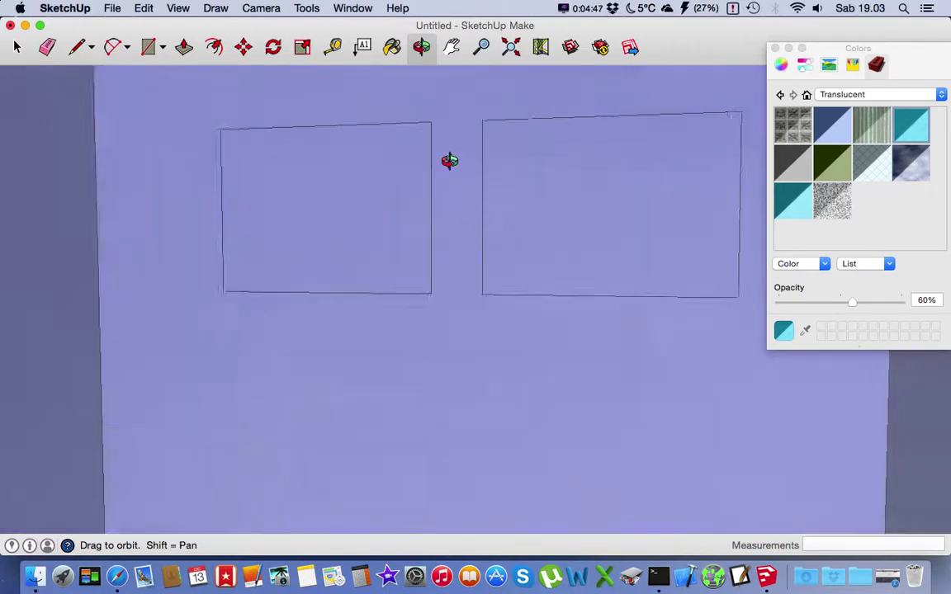
scroll(449, 161, "down", 3)
scroll(449, 160, "down", 3)
scroll(449, 160, "up", 1)
scroll(449, 160, "up", 1)
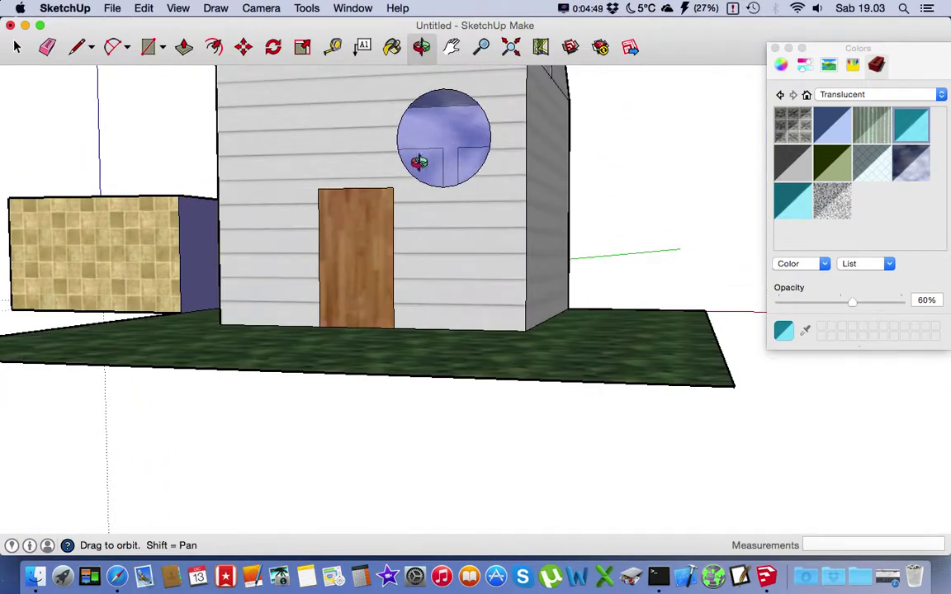
mouse_move(420, 159)
left_mouse_down()
mouse_move(397, 230)
mouse_move(509, 324)
mouse_move(720, 301)
left_mouse_up()
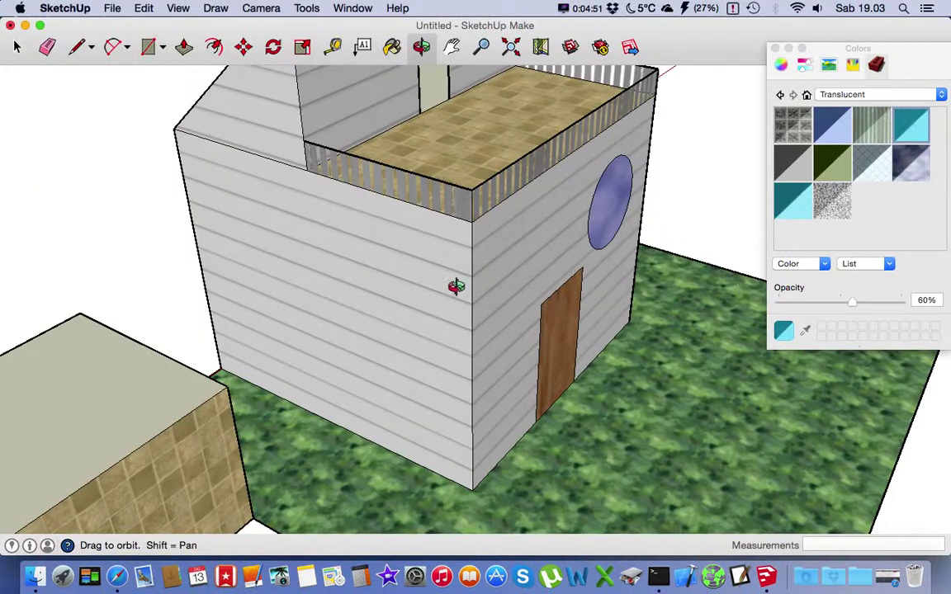
mouse_move(456, 287)
left_mouse_down()
mouse_move(643, 261)
mouse_move(630, 434)
mouse_move(444, 310)
mouse_move(319, 271)
mouse_move(282, 335)
left_mouse_up()
scroll(465, 204, "down", 2)
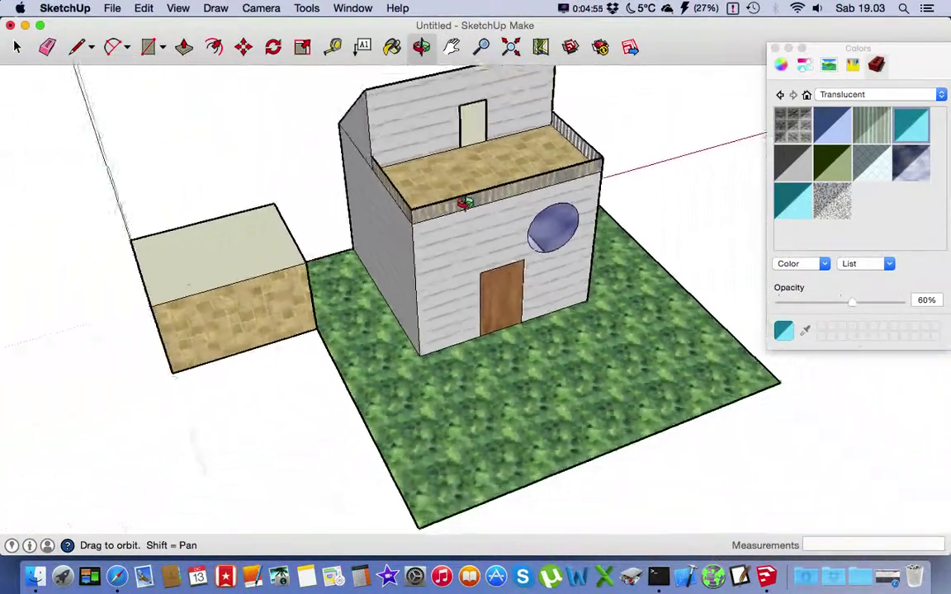
scroll(466, 204, "down", 1)
mouse_move(555, 284)
left_mouse_down()
mouse_move(286, 270)
mouse_move(244, 160)
left_mouse_up()
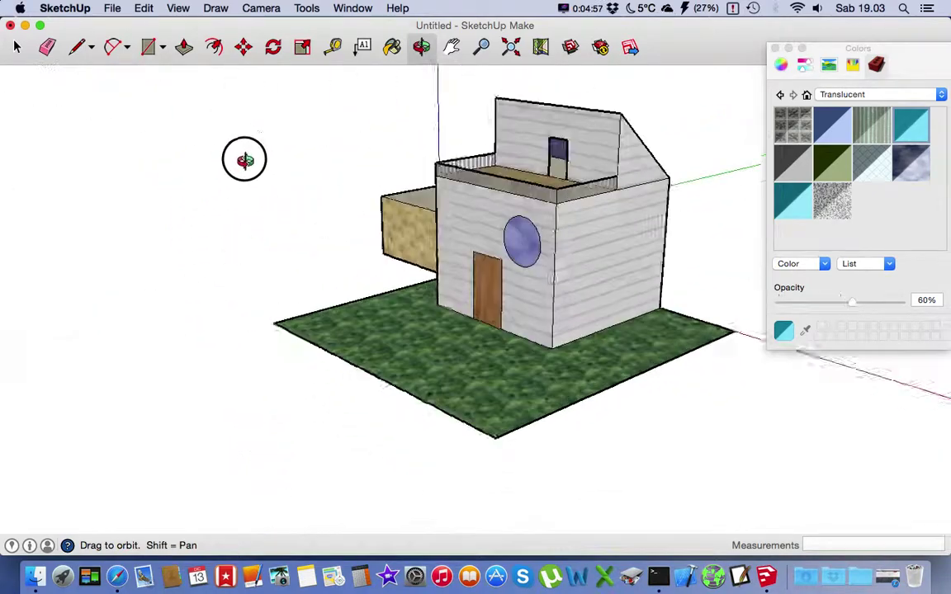